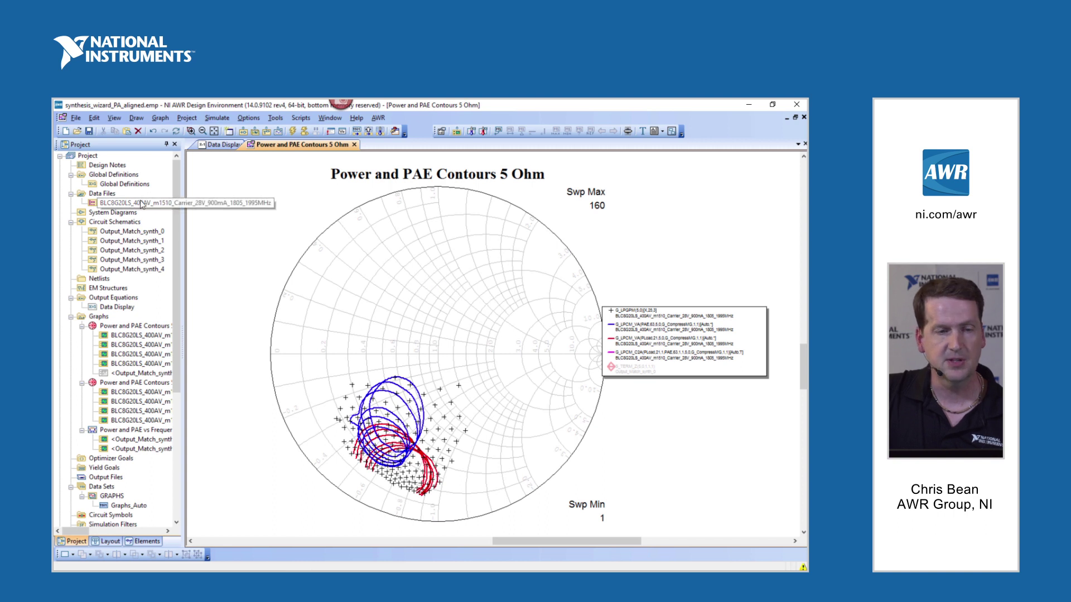
Open the BLC8G20LS load pull data file, examine its header with frequencies and sweep variables, and close it.
{"action": "double_click", "coordinate": [134, 202]}
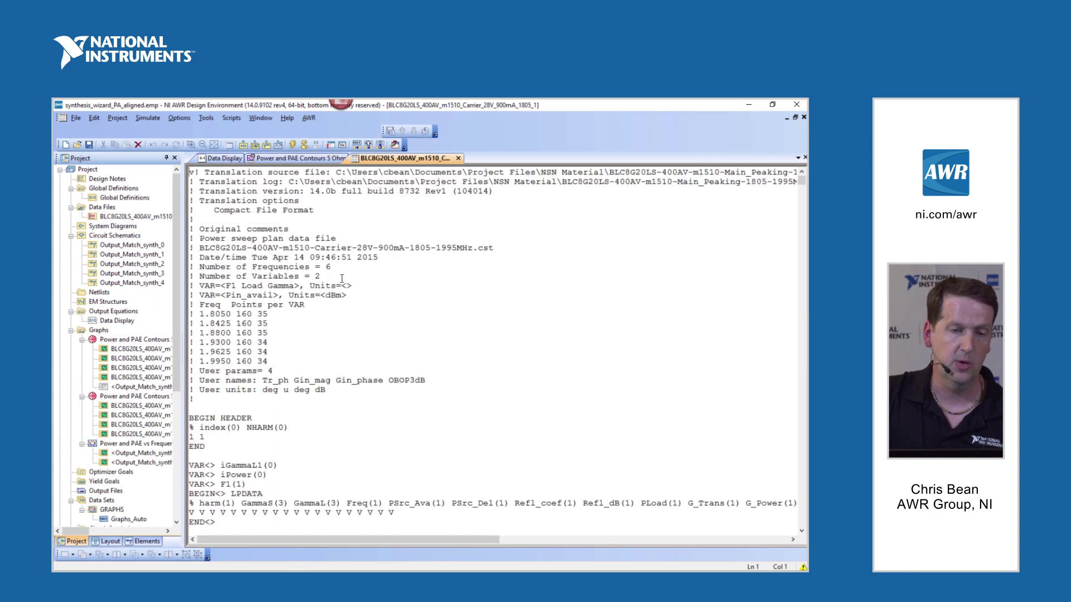
{"action": "scroll", "coordinate": [407, 309], "scroll_direction": "down", "scroll_amount": 10}
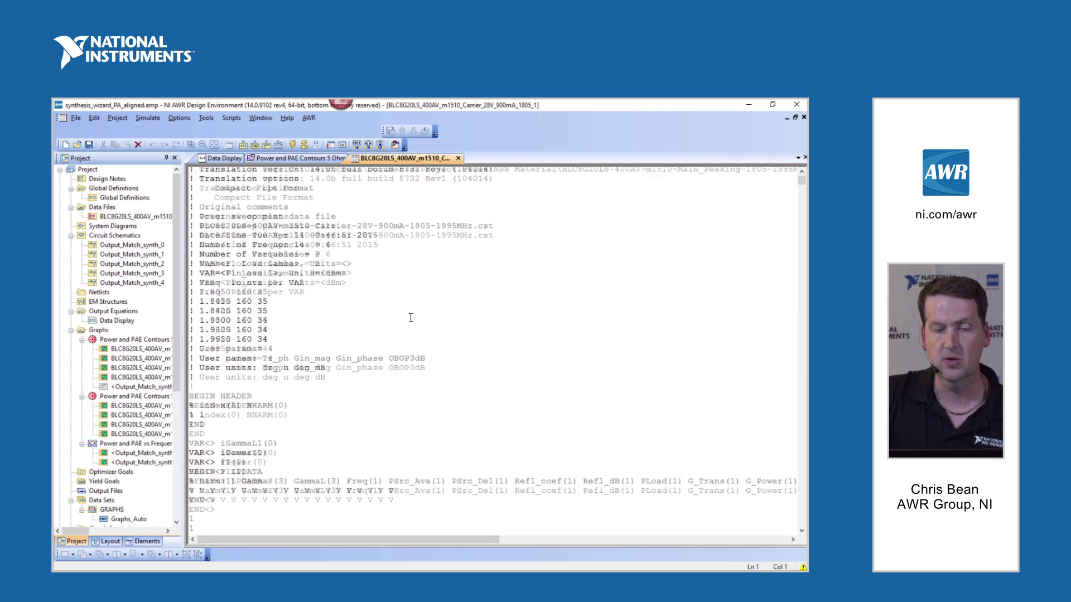
{"action": "left_click", "coordinate": [458, 158]}
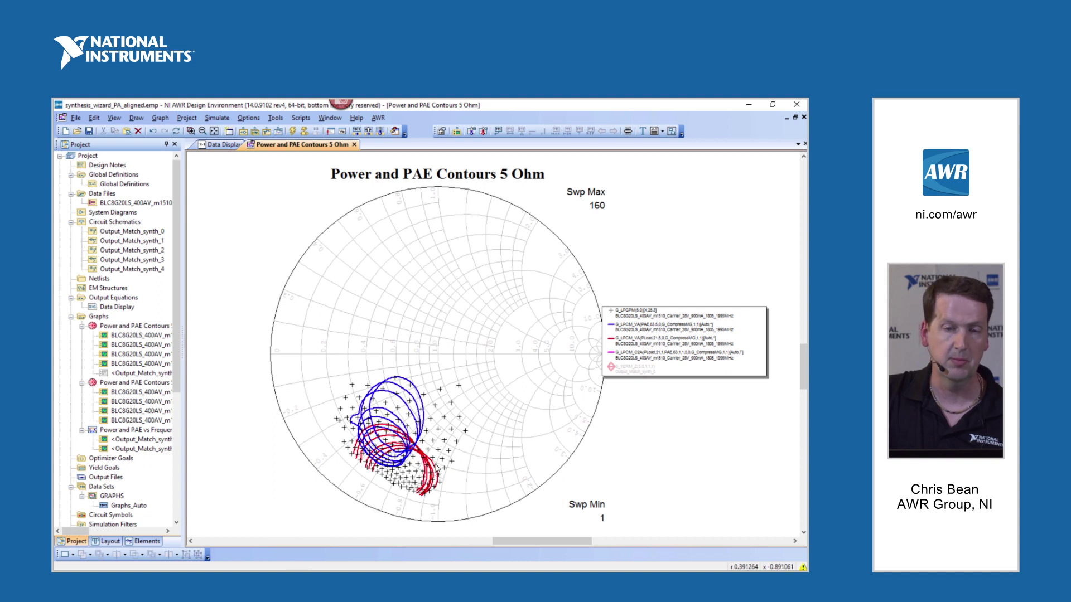
Hide the PAE and PLoad contour traces on the Power and PAE Contours 5 Ohm graph, keeping the overlap contour displayed.
{"action": "right_click", "coordinate": [634, 327]}
{"action": "left_click", "coordinate": [645, 344]}
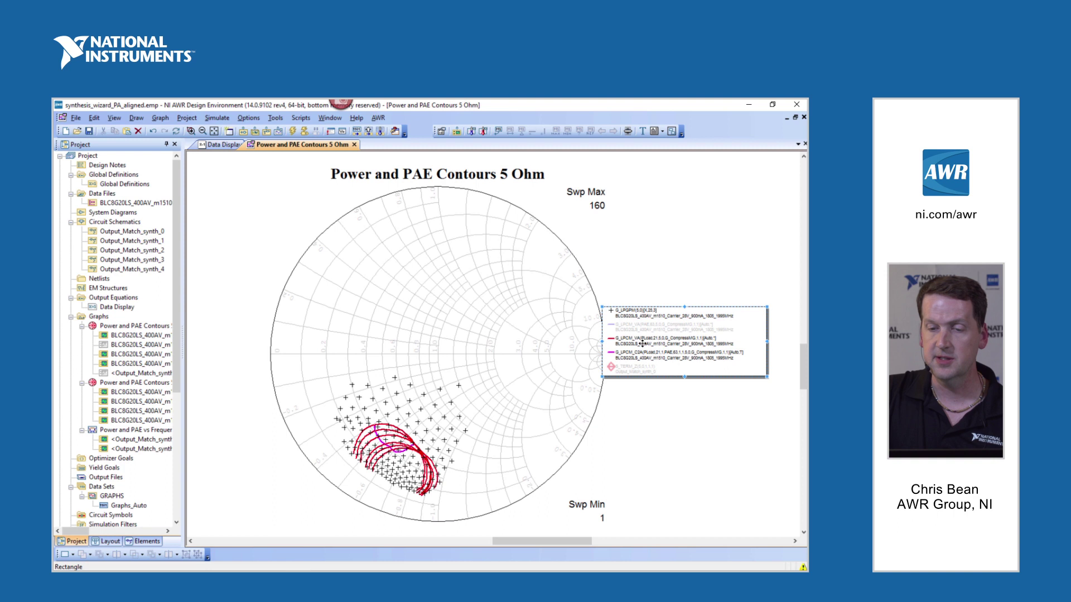
{"action": "right_click", "coordinate": [643, 339]}
{"action": "left_click", "coordinate": [648, 349]}
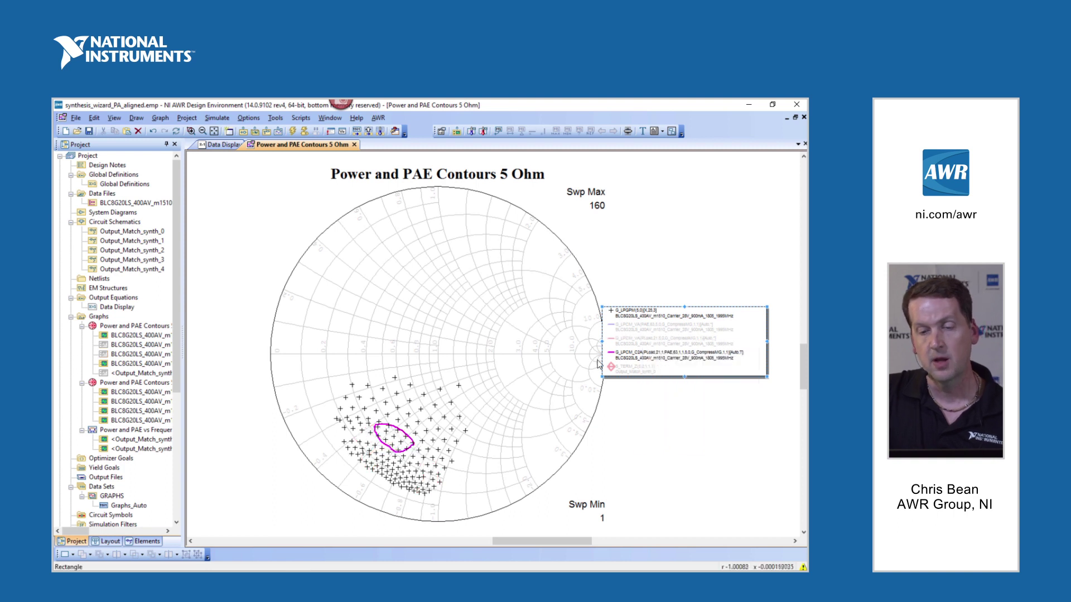
Open the G_LPCM_C2A overlap contour measurement and check its PLoad and PAE thresholds, accepting the settings unchanged.
{"action": "right_click", "coordinate": [644, 359]}
{"action": "left_click", "coordinate": [649, 363]}
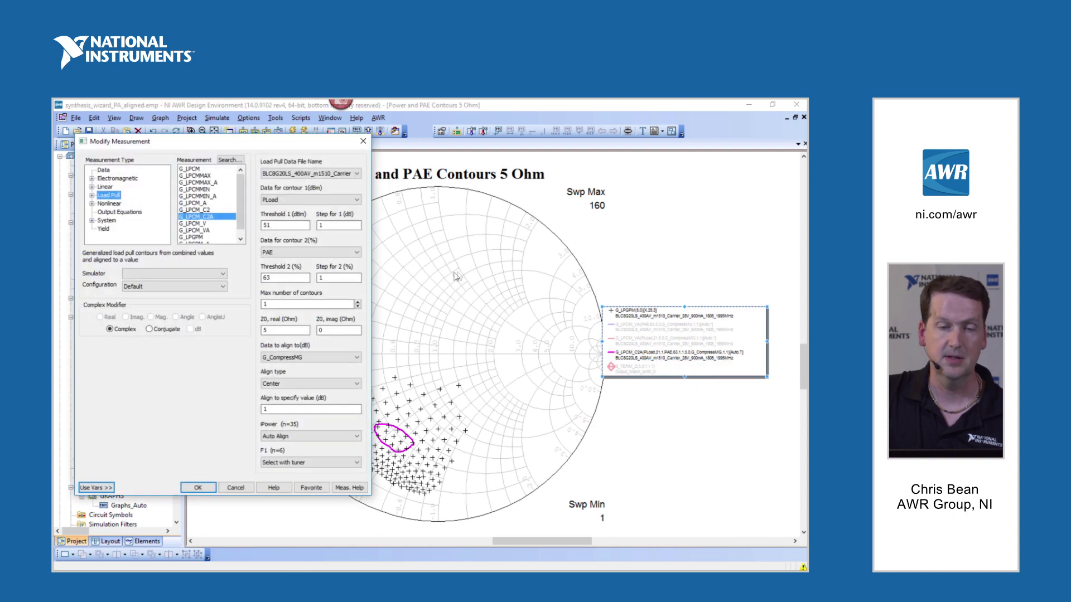
{"action": "left_click_drag", "start_coordinate": [301, 279], "coordinate": [260, 278]}
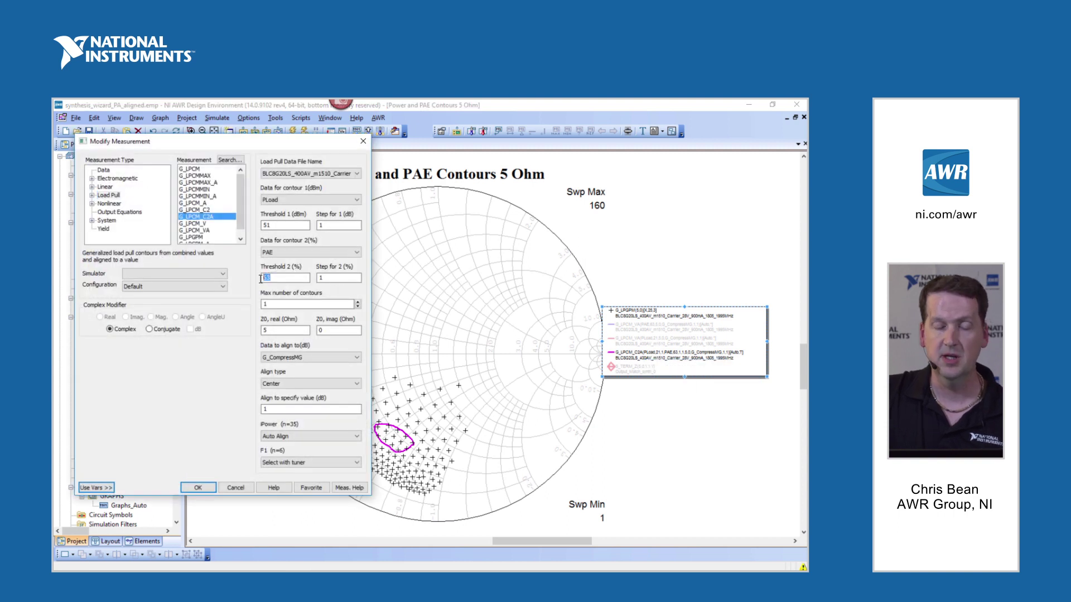
{"action": "left_click_drag", "start_coordinate": [278, 226], "coordinate": [252, 230]}
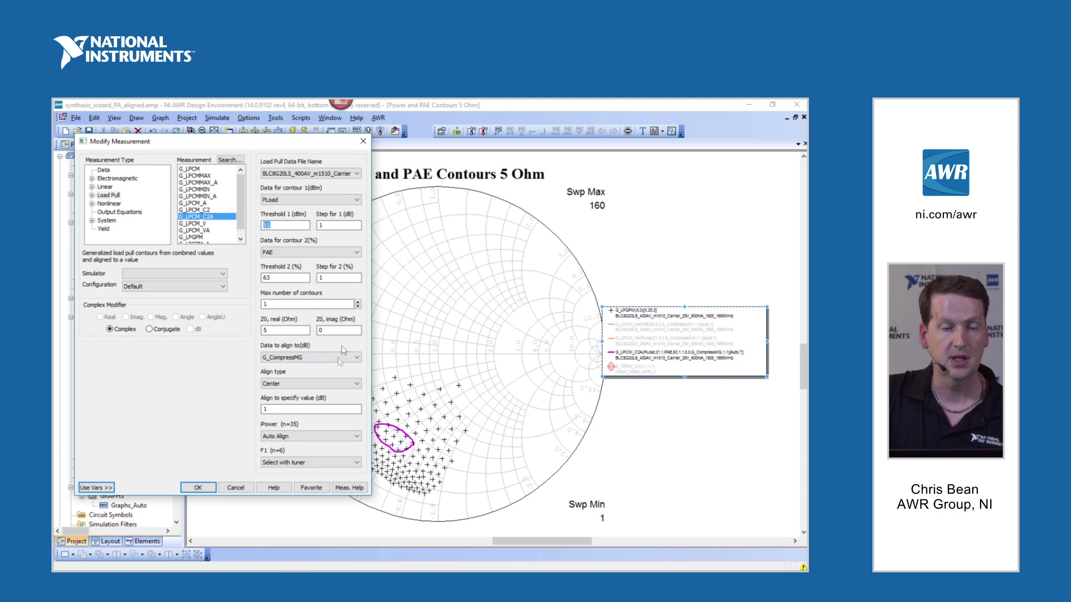
{"action": "left_click", "coordinate": [207, 488]}
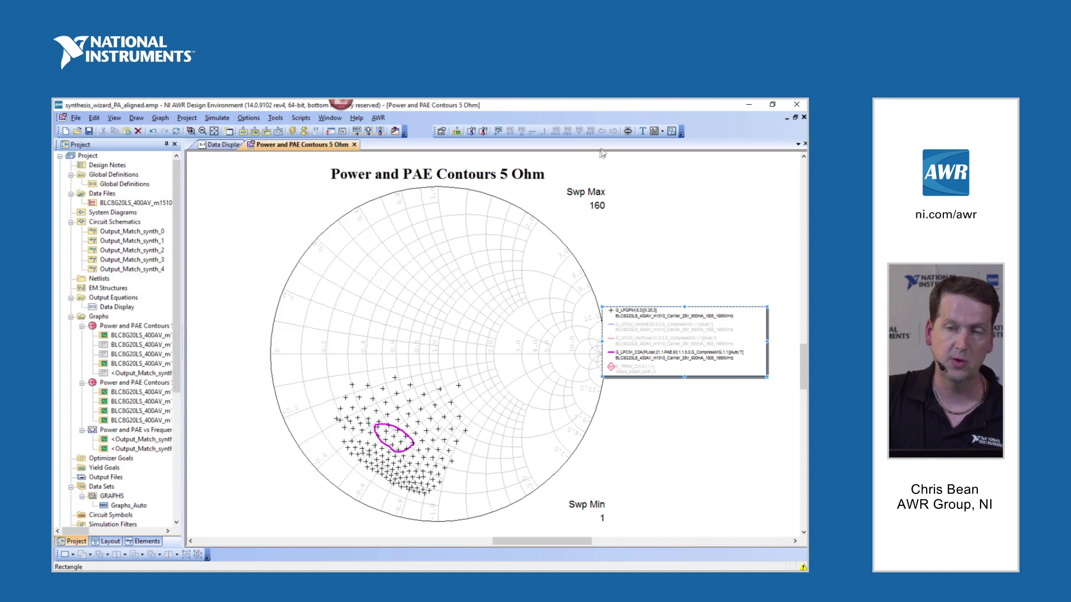
Open the Tuner, reposition it over the graph to examine the F1 frequency variable, and close it.
{"action": "left_click", "coordinate": [627, 133]}
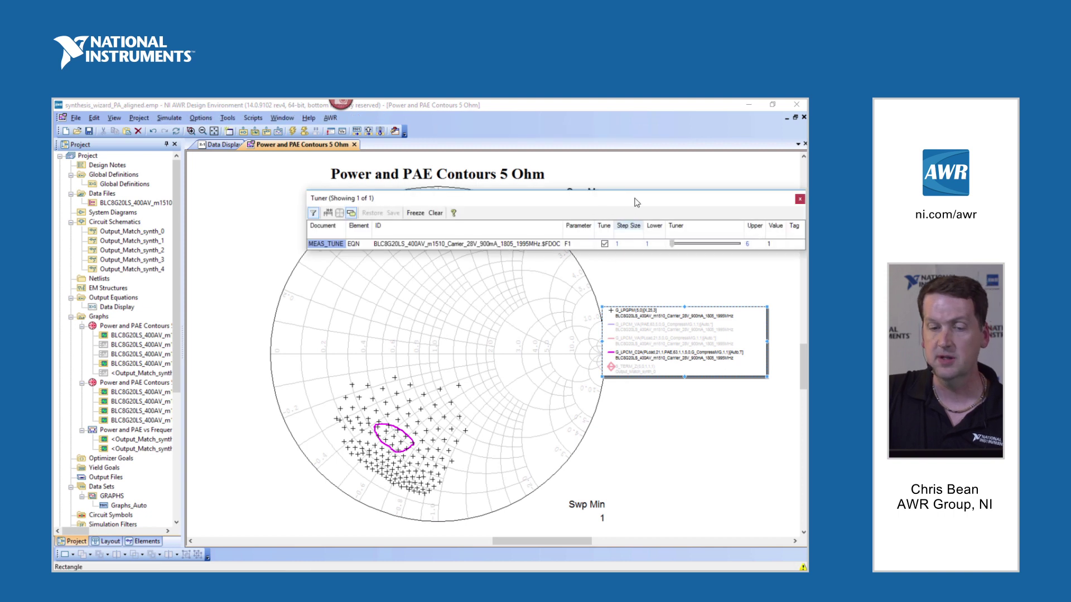
{"action": "left_click_drag", "start_coordinate": [628, 199], "coordinate": [517, 206]}
{"action": "left_click_drag", "start_coordinate": [567, 252], "coordinate": [537, 253]}
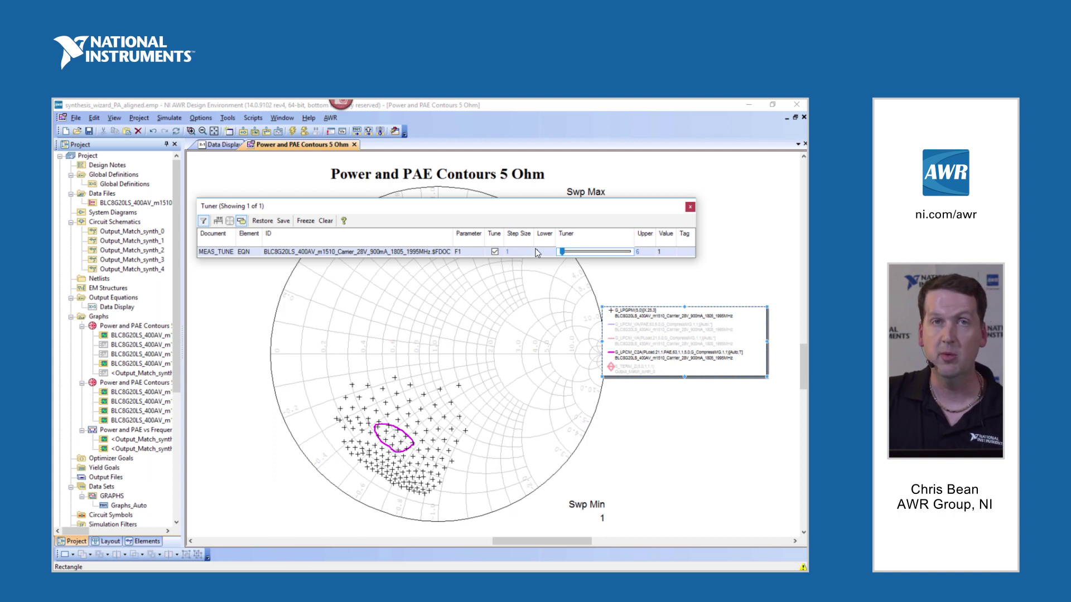
{"action": "left_click", "coordinate": [689, 206]}
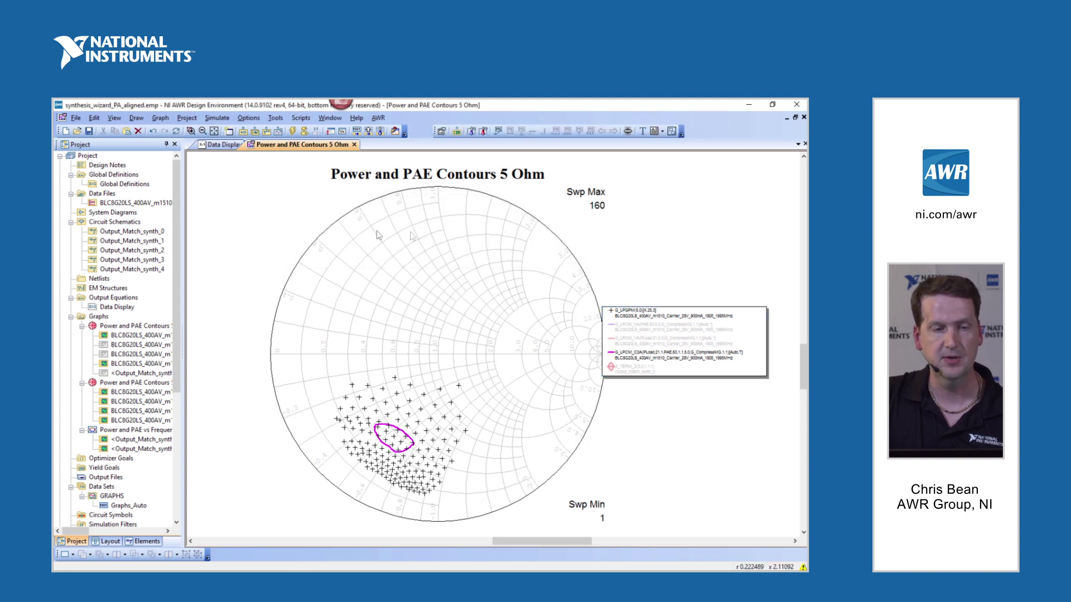
Open the NetworkSynth synthesis session and review its default A impedance, search components and maximum number of sections.
{"action": "left_click_drag", "start_coordinate": [175, 243], "coordinate": [179, 386]}
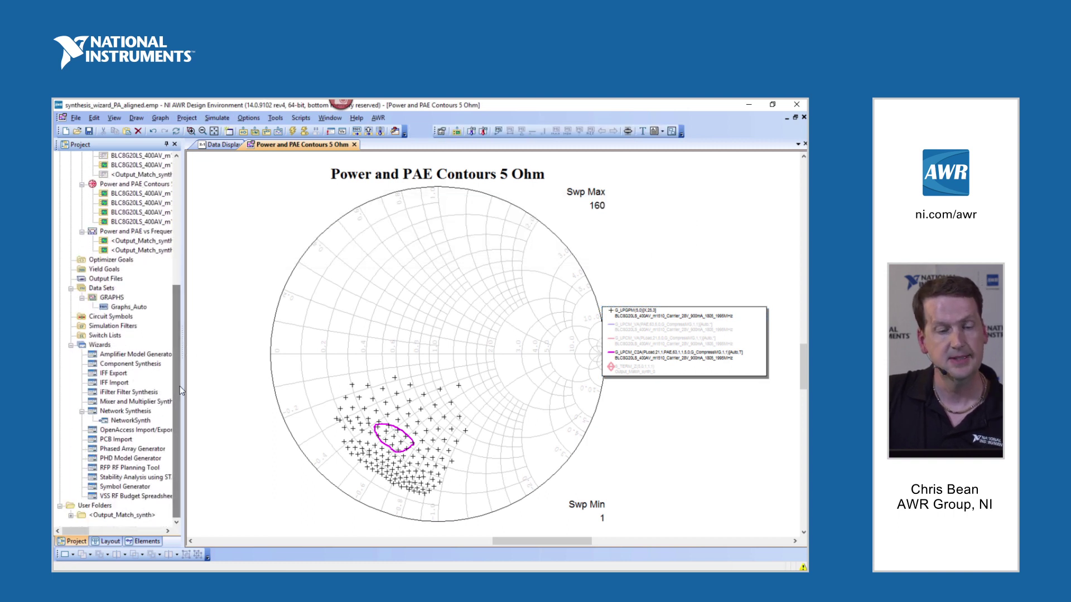
{"action": "left_click", "coordinate": [133, 421]}
{"action": "double_click", "coordinate": [132, 422]}
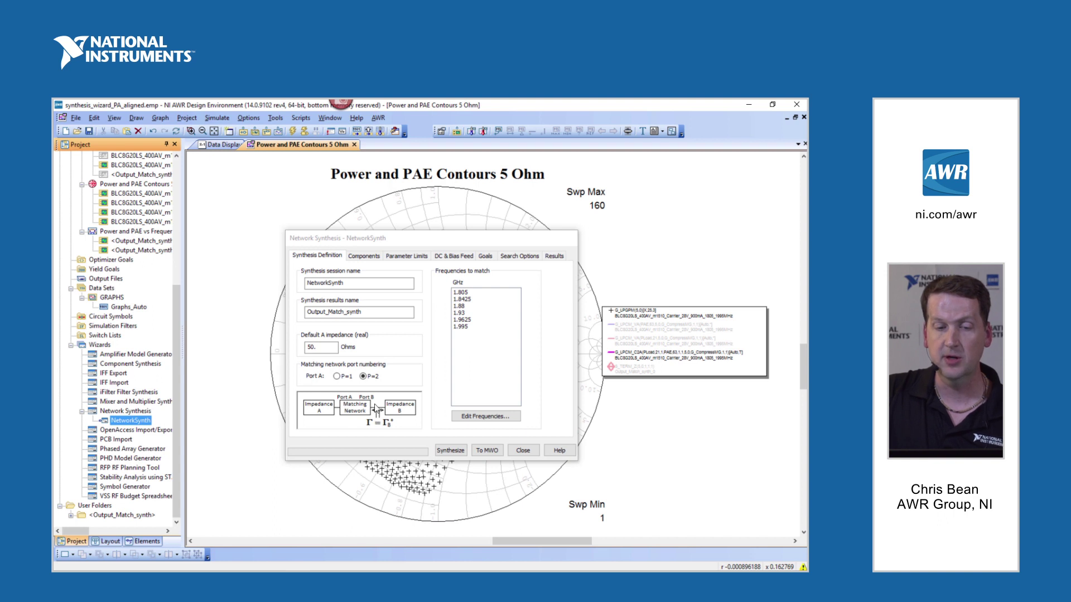
{"action": "left_click_drag", "start_coordinate": [336, 348], "coordinate": [296, 349]}
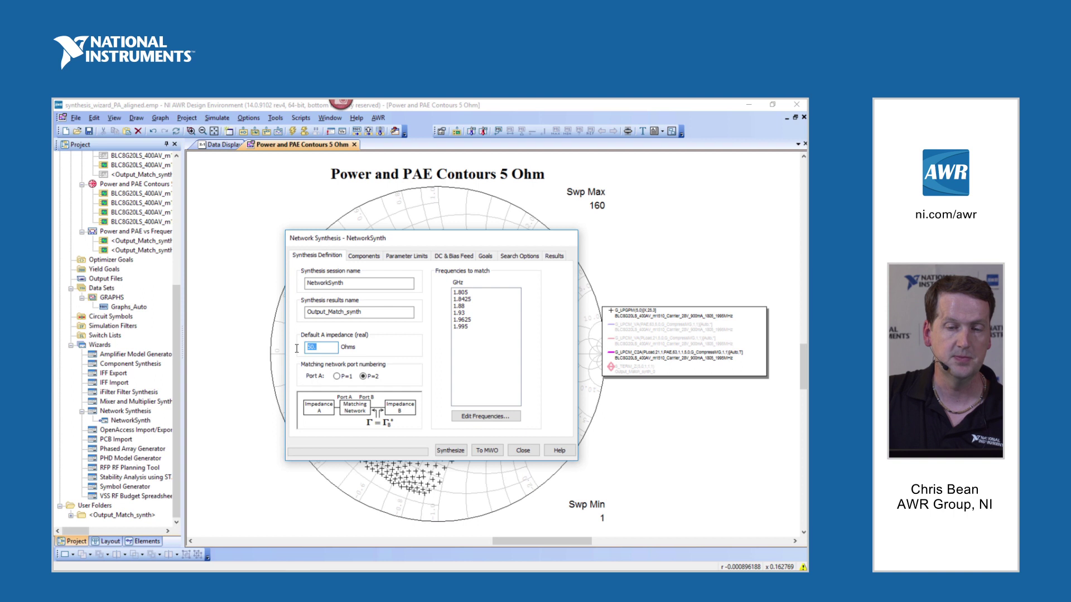
{"action": "left_click", "coordinate": [370, 257]}
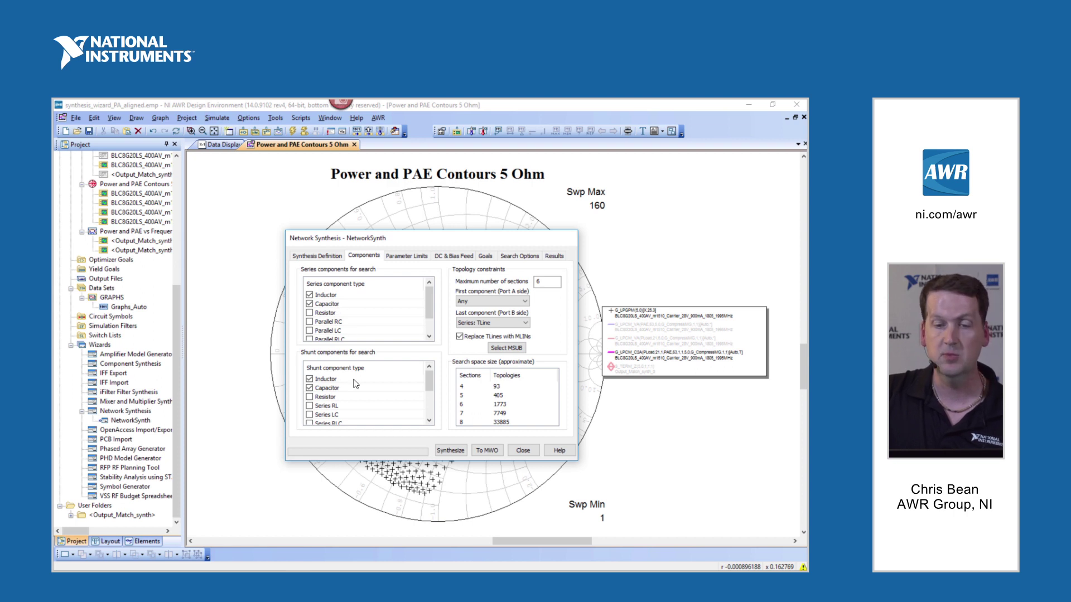
{"action": "double_click", "coordinate": [542, 282]}
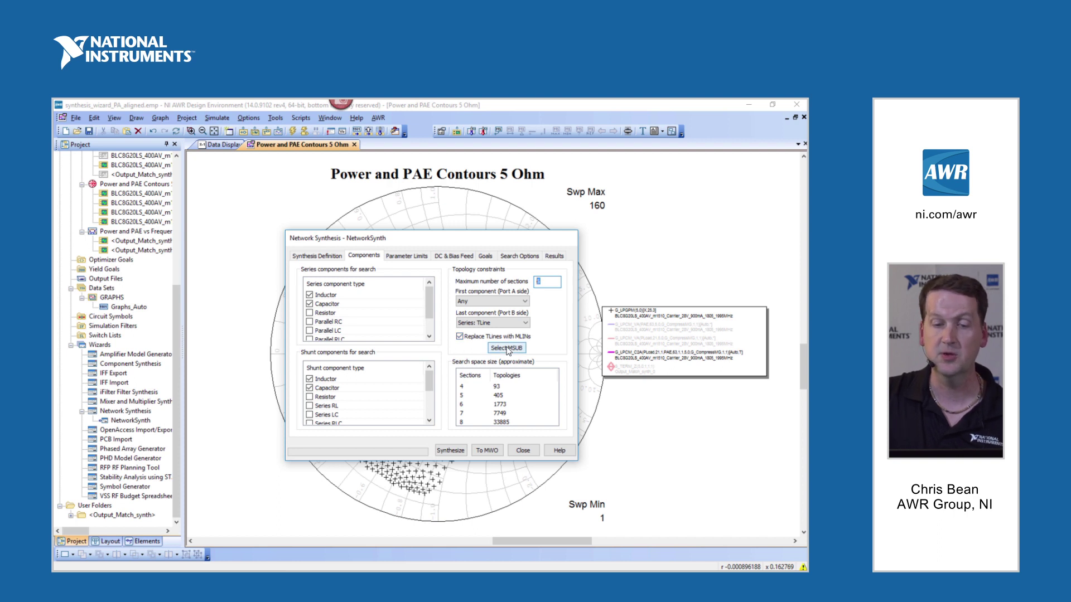
Review the parameter limits and discrete value table for the inductor's L parameter, accepting them unchanged.
{"action": "left_click", "coordinate": [413, 258]}
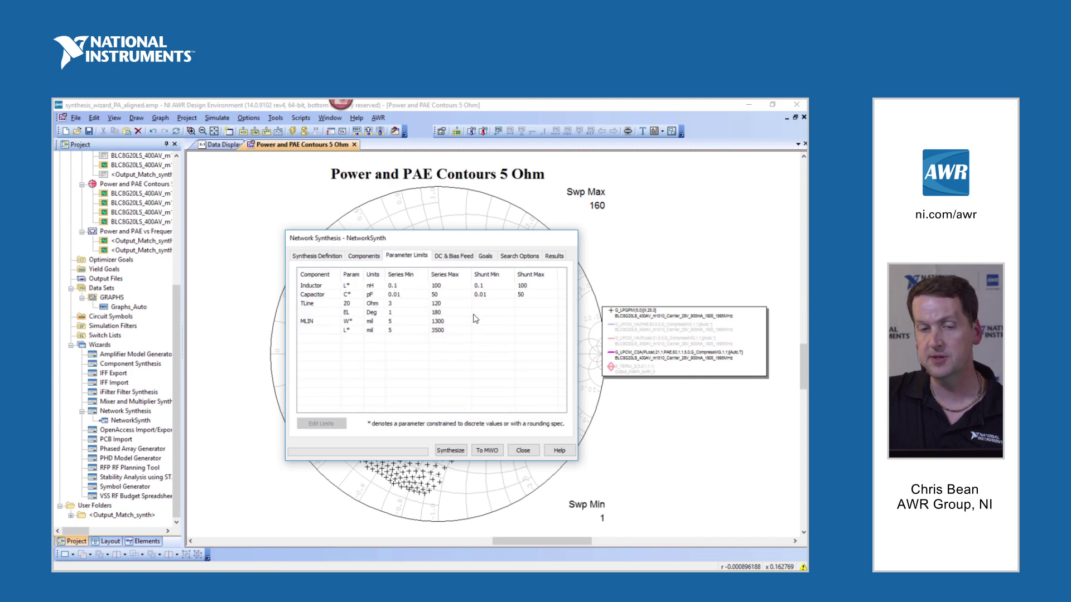
{"action": "left_click", "coordinate": [318, 286]}
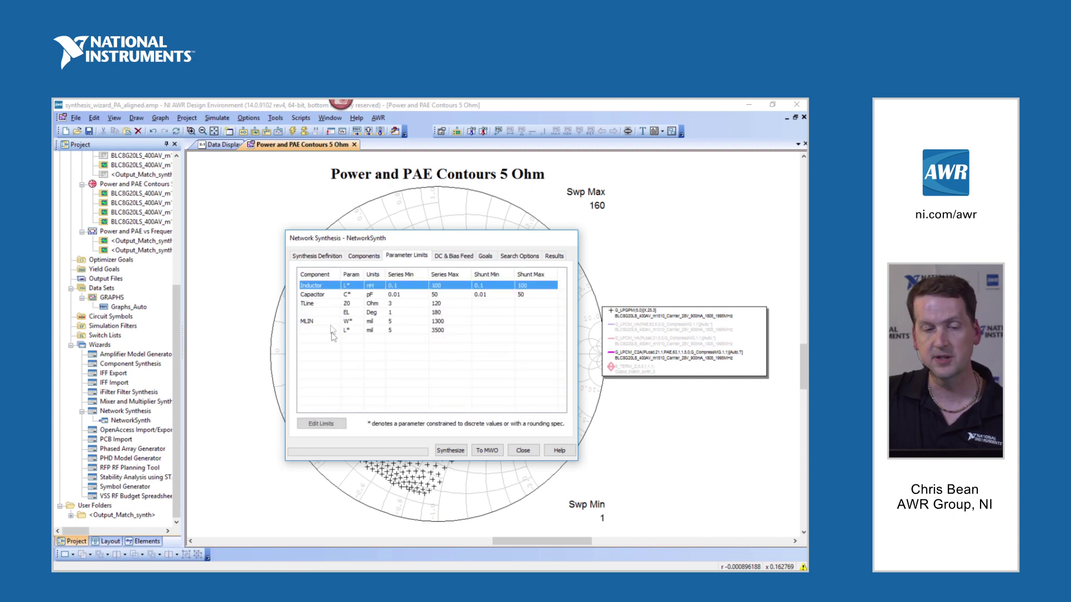
{"action": "left_click", "coordinate": [329, 425]}
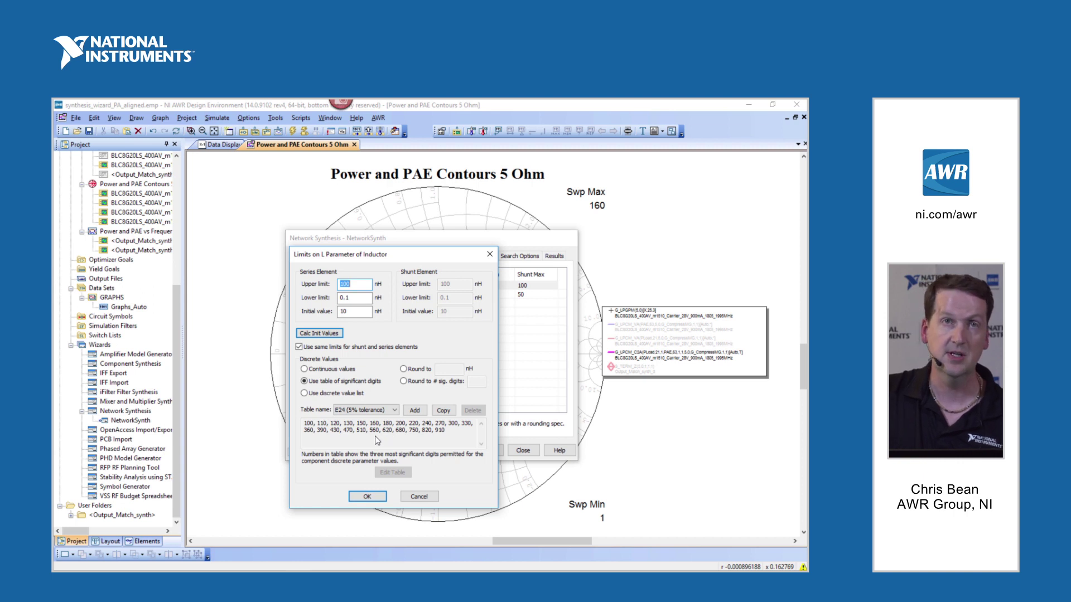
{"action": "left_click", "coordinate": [368, 496]}
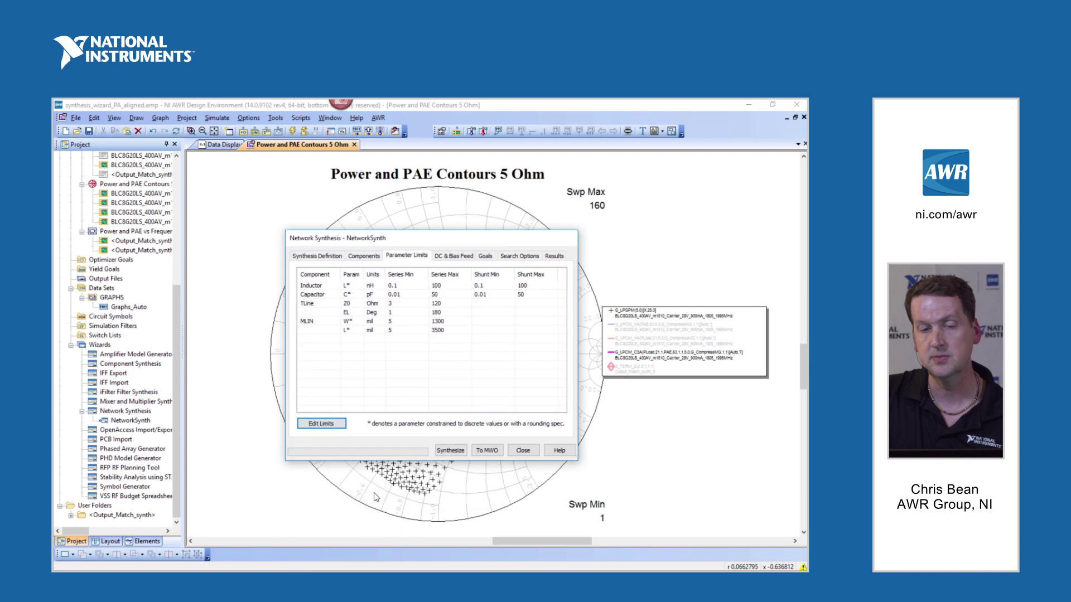
Review the limits and rounding setting for the MLIN width parameter, accepting them unchanged.
{"action": "left_click", "coordinate": [327, 322]}
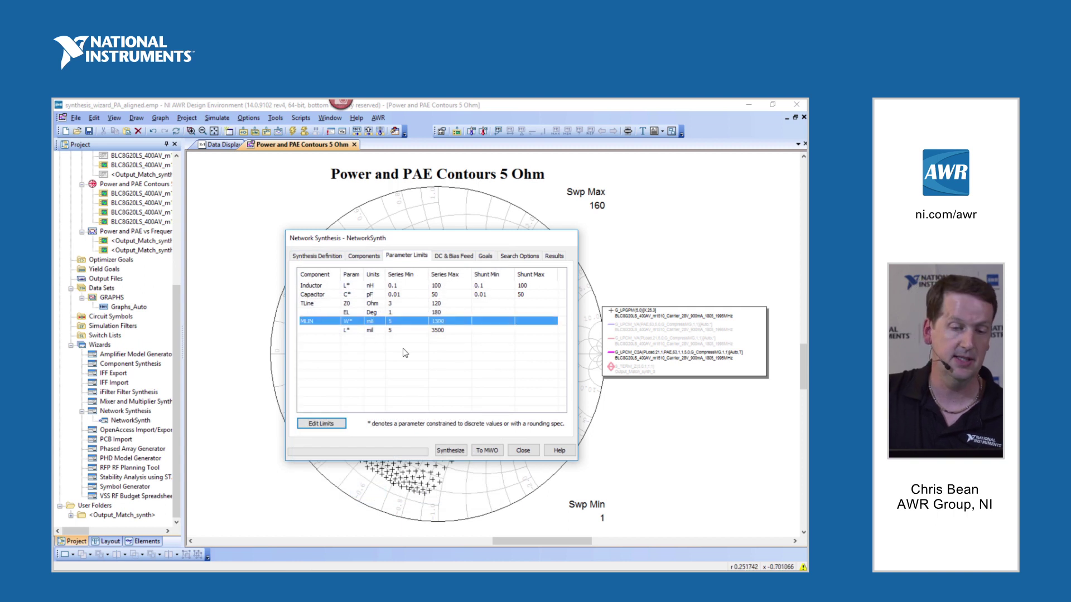
{"action": "left_click", "coordinate": [321, 423]}
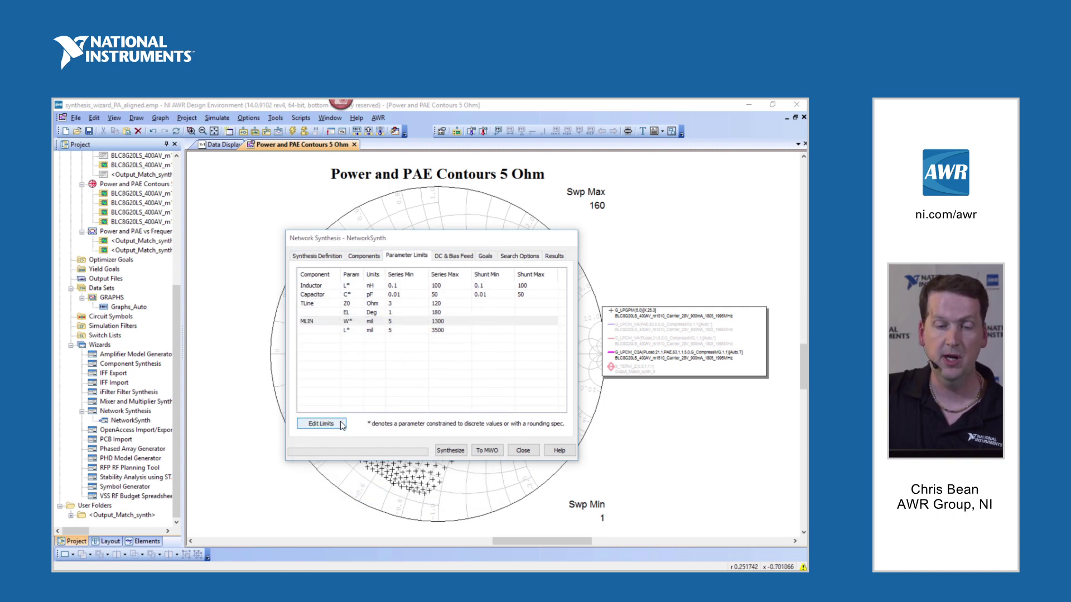
{"action": "double_click", "coordinate": [440, 369]}
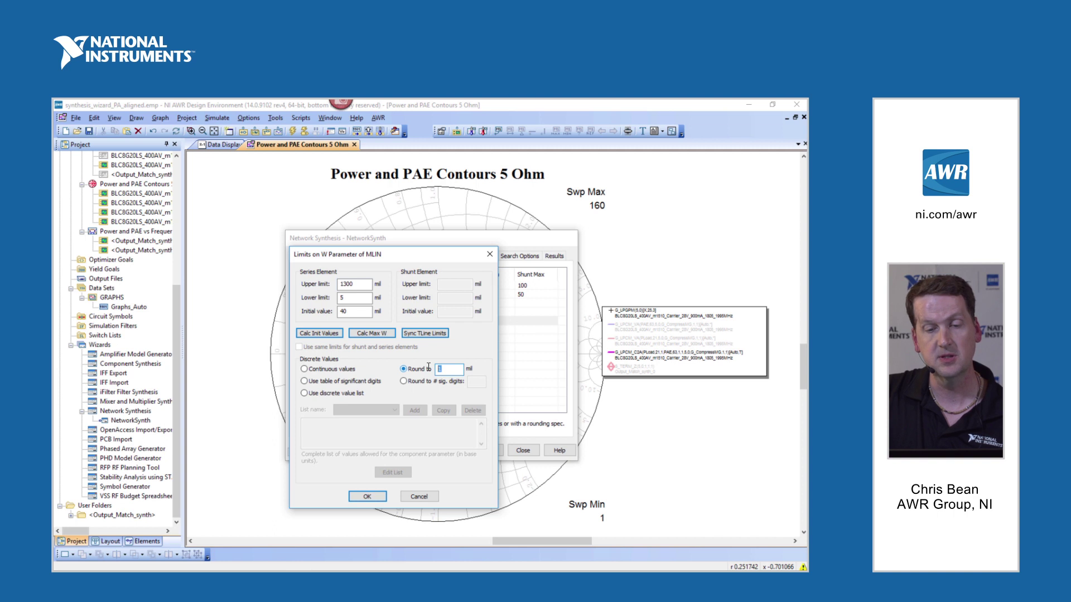
{"action": "left_click", "coordinate": [381, 496]}
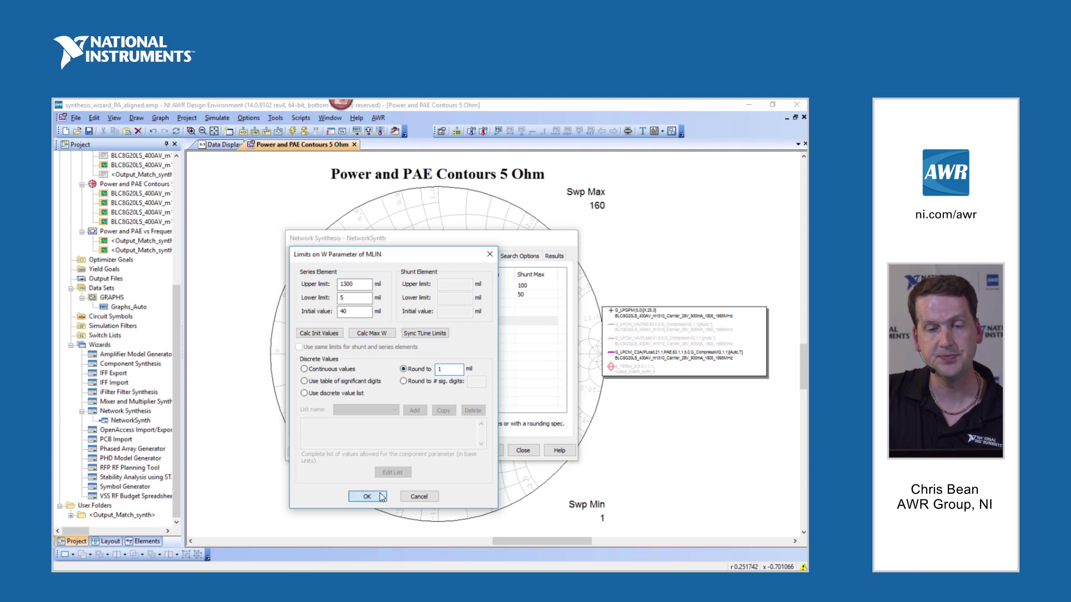
Check the DC constraints, and inspect the aligned PAE and PLoad load pull measurements defined for the synthesis goals.
{"action": "left_click", "coordinate": [456, 255]}
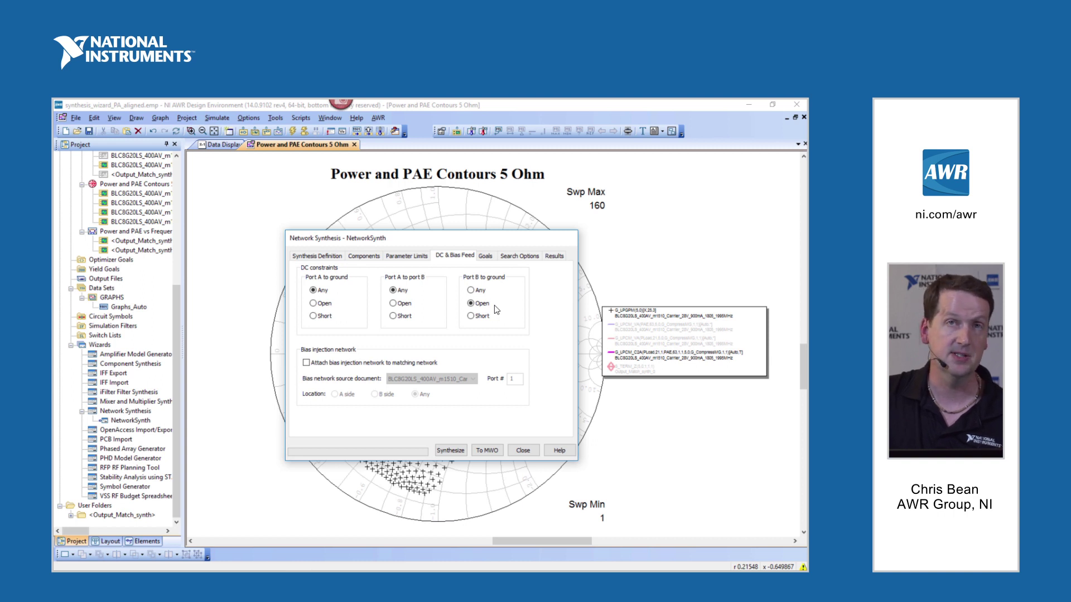
{"action": "left_click", "coordinate": [485, 257]}
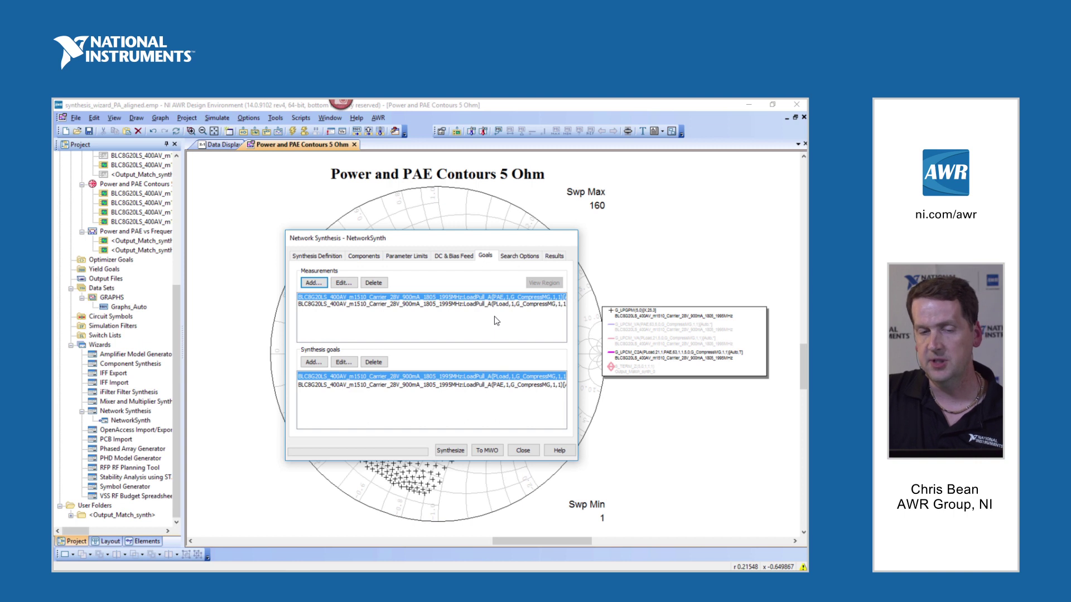
{"action": "left_click", "coordinate": [342, 282]}
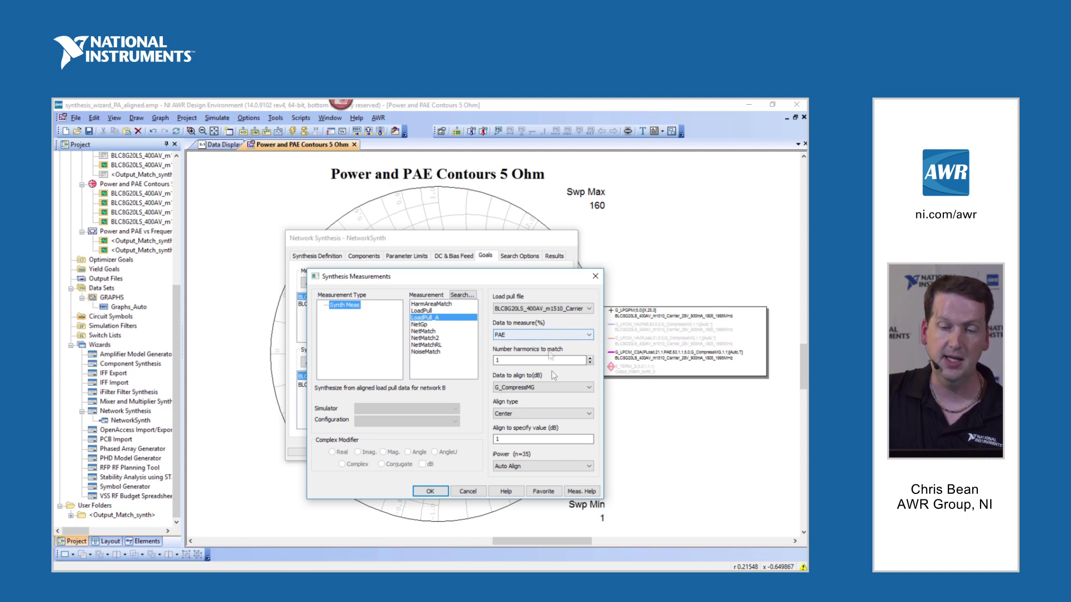
{"action": "left_click", "coordinate": [430, 490]}
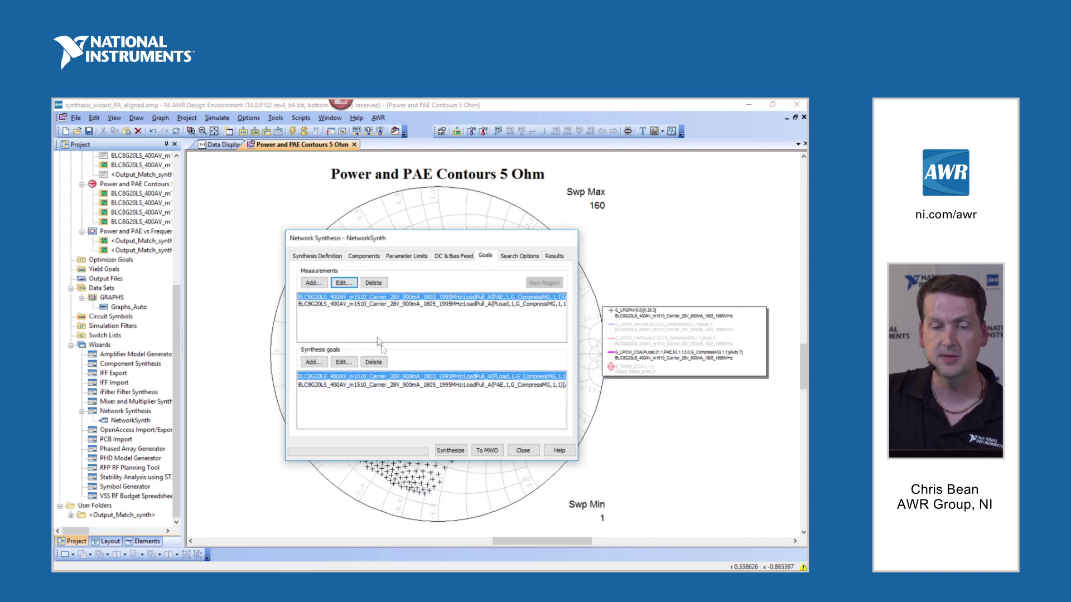
{"action": "left_click", "coordinate": [385, 304]}
{"action": "left_click", "coordinate": [343, 282]}
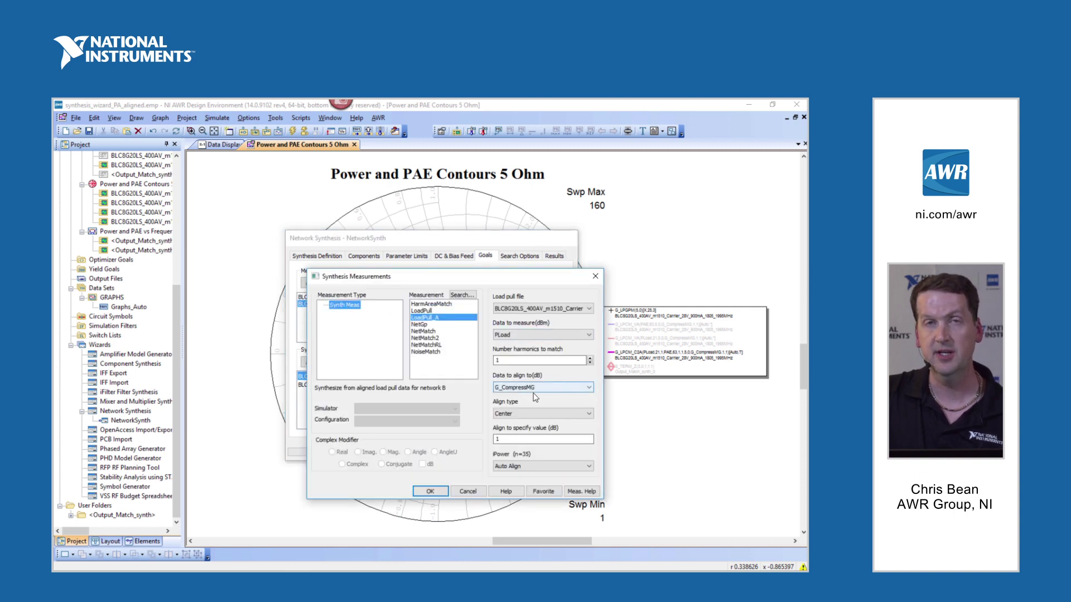
{"action": "left_click", "coordinate": [441, 494]}
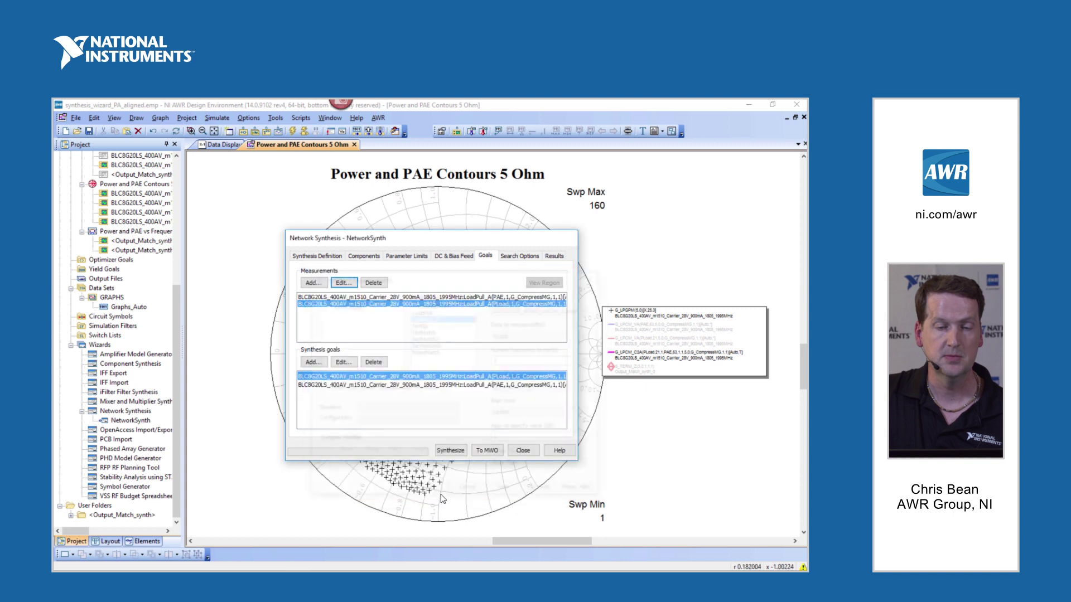
Inspect the PLoad synthesis goal's type, frequency range and target value, accepting it unchanged.
{"action": "left_click", "coordinate": [344, 362]}
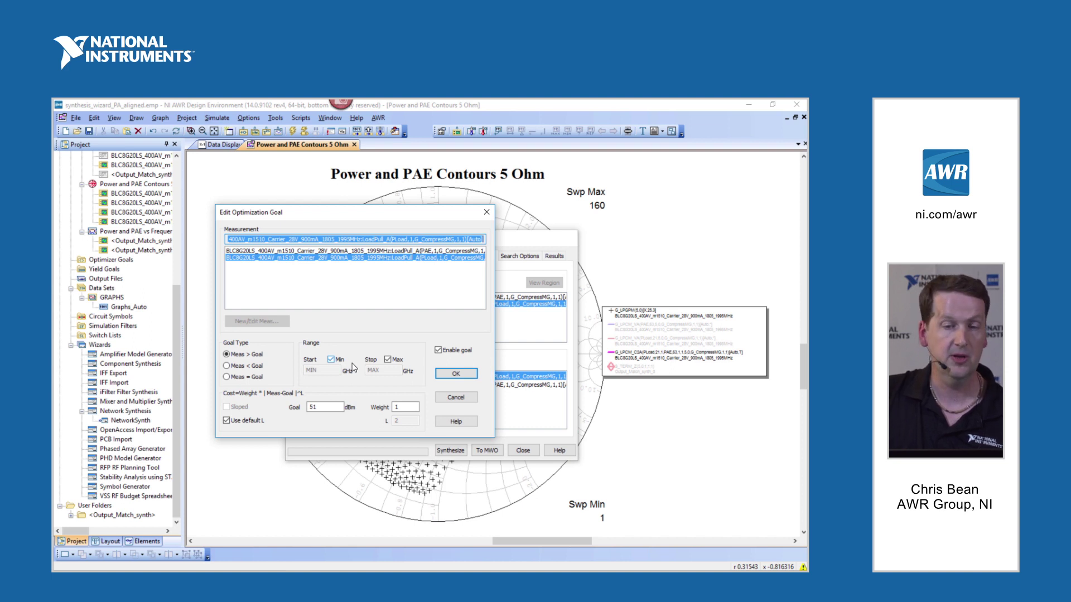
{"action": "double_click", "coordinate": [335, 407]}
{"action": "left_click", "coordinate": [336, 408]}
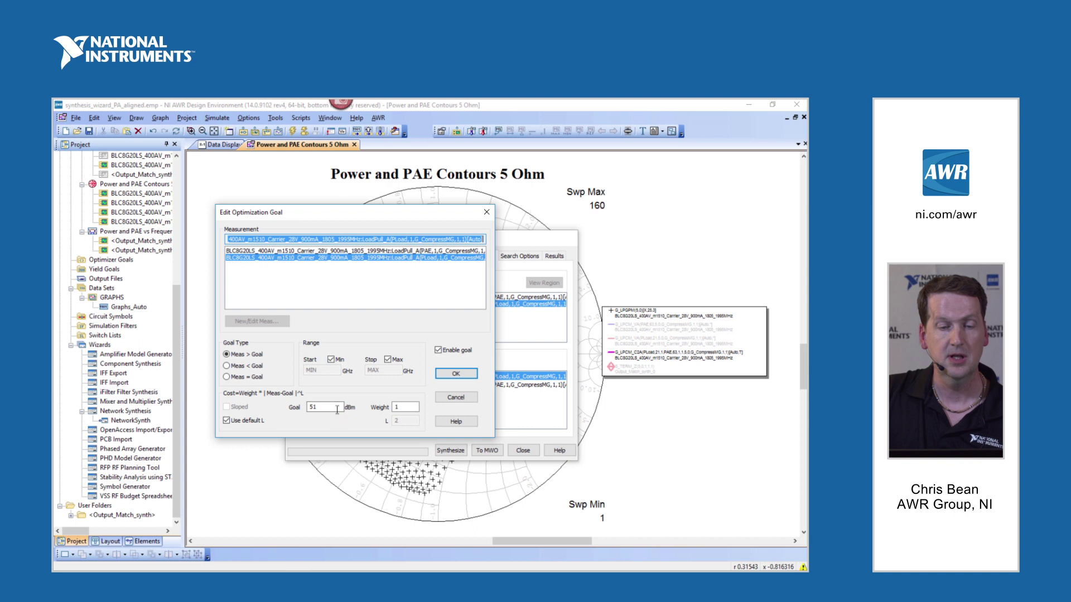
{"action": "double_click", "coordinate": [336, 409]}
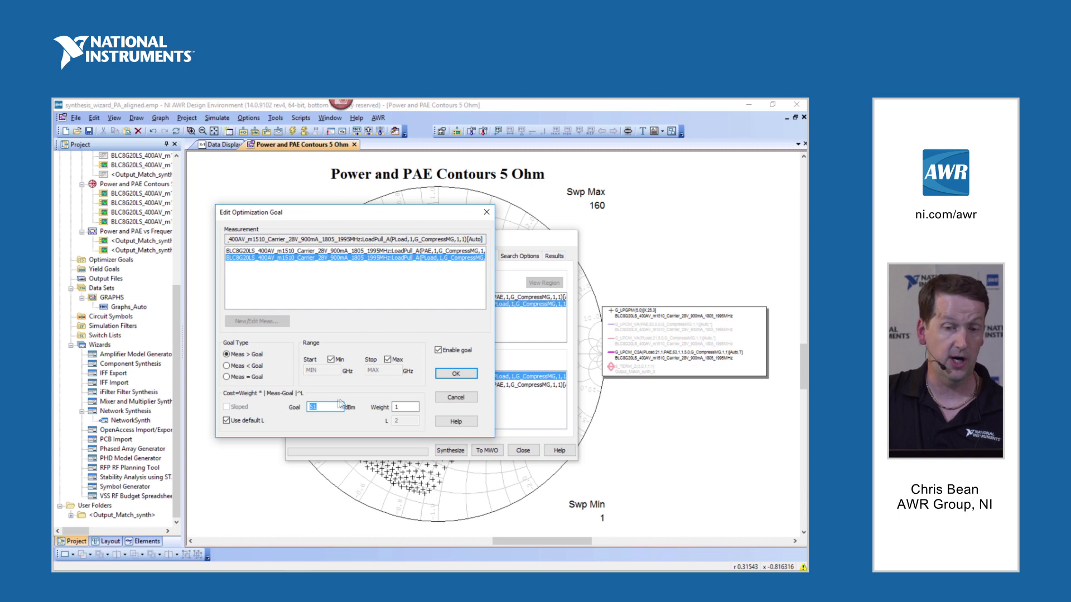
{"action": "left_click", "coordinate": [441, 378]}
Inspect the PAE synthesis goal's type, frequency range and target value, accepting it unchanged.
{"action": "left_click", "coordinate": [442, 385]}
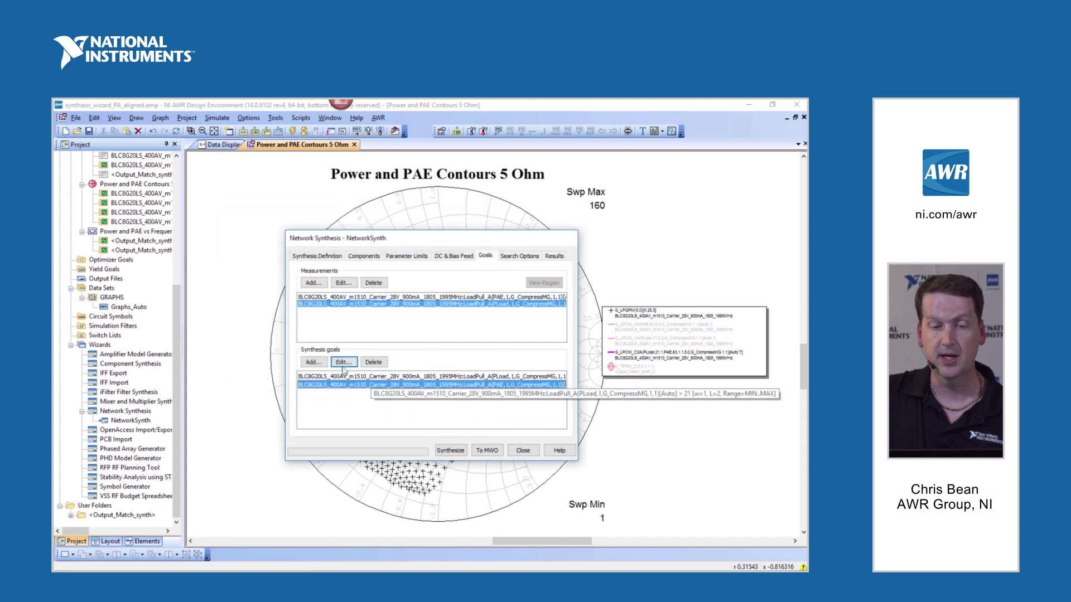
{"action": "left_click", "coordinate": [344, 362]}
{"action": "left_click", "coordinate": [334, 408]}
{"action": "left_click_drag", "start_coordinate": [334, 409], "coordinate": [298, 408]}
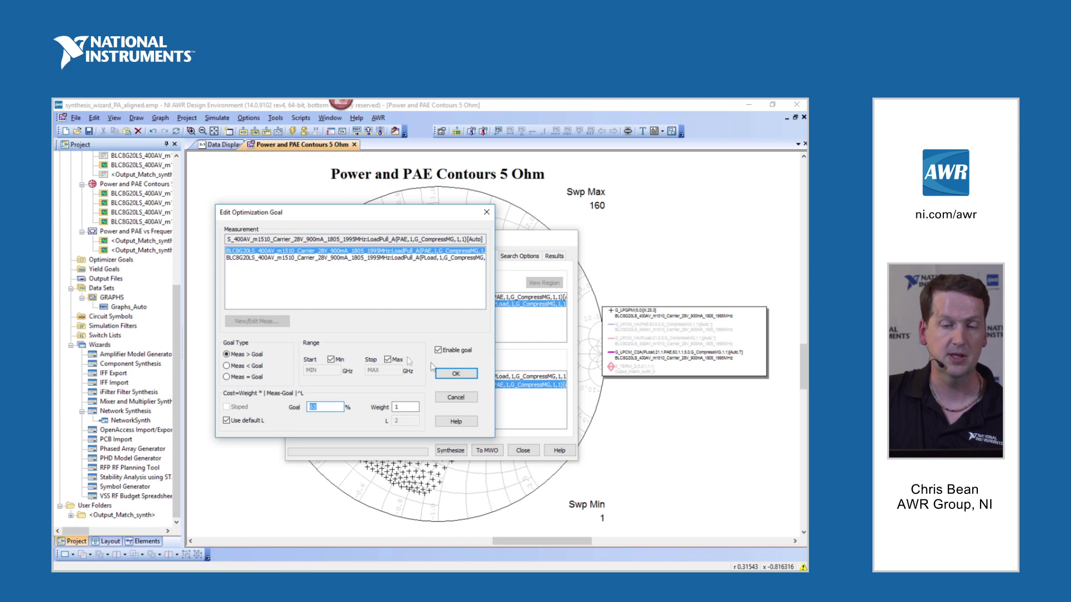
{"action": "left_click", "coordinate": [457, 375]}
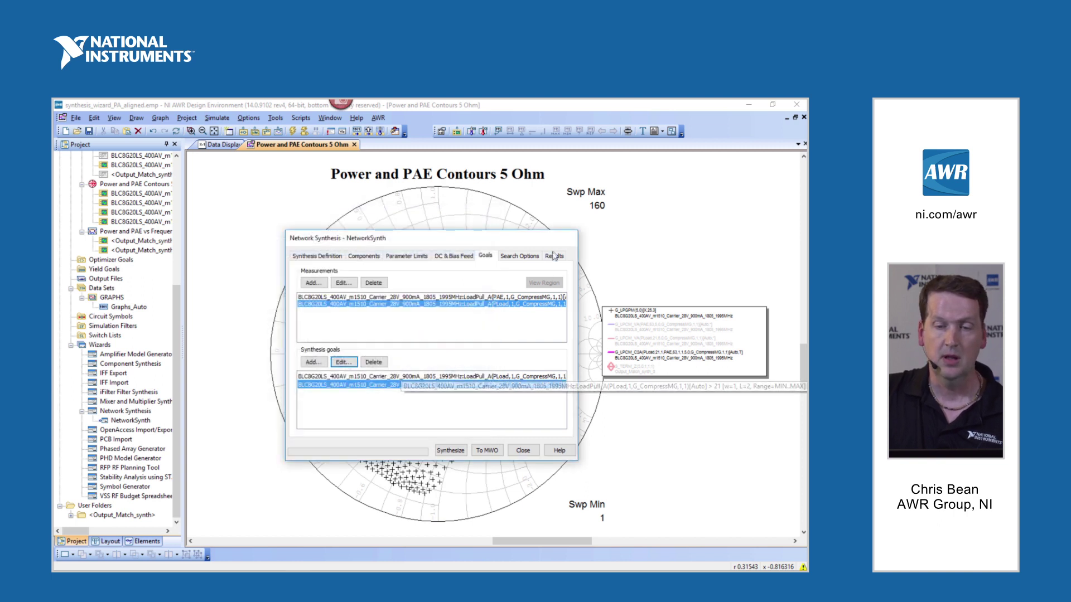
Run the network synthesis and export the checked results to the project, replacing existing items in the user folder, and close the wizard.
{"action": "left_click", "coordinate": [554, 256]}
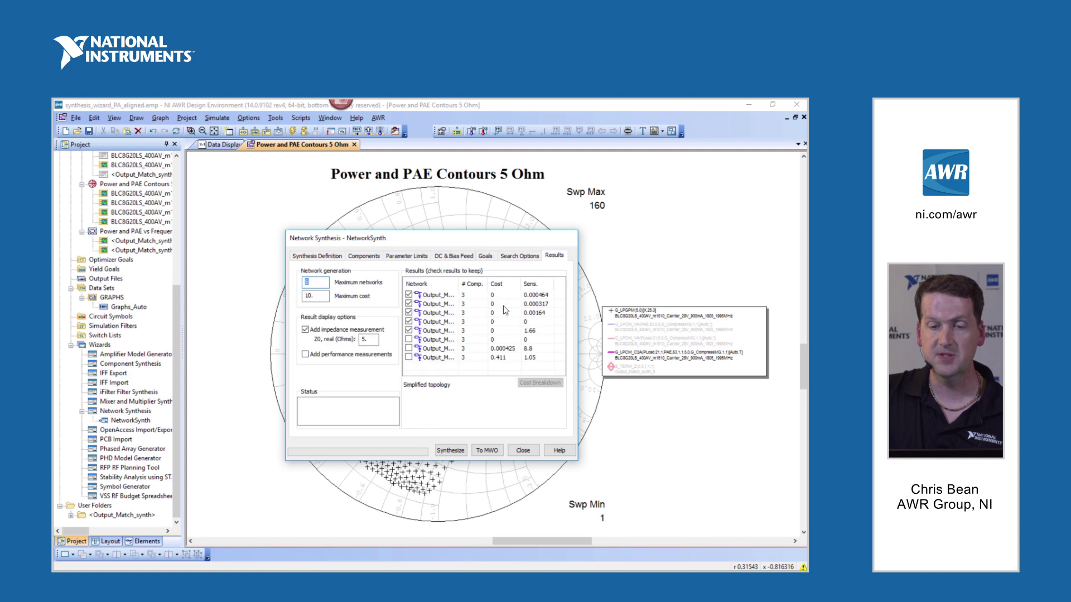
{"action": "left_click", "coordinate": [455, 453]}
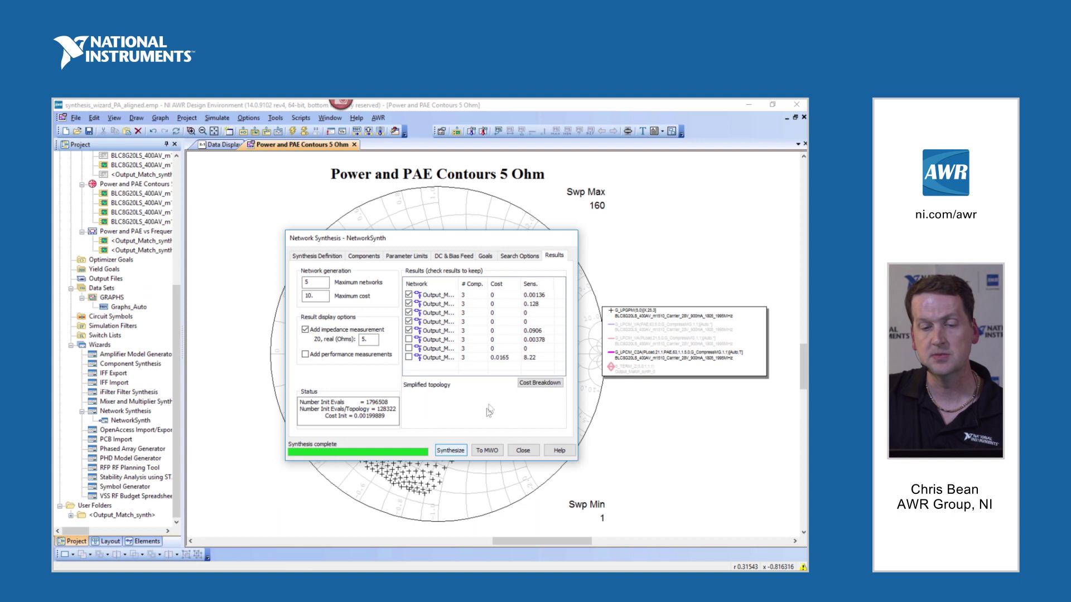
{"action": "left_click", "coordinate": [488, 450]}
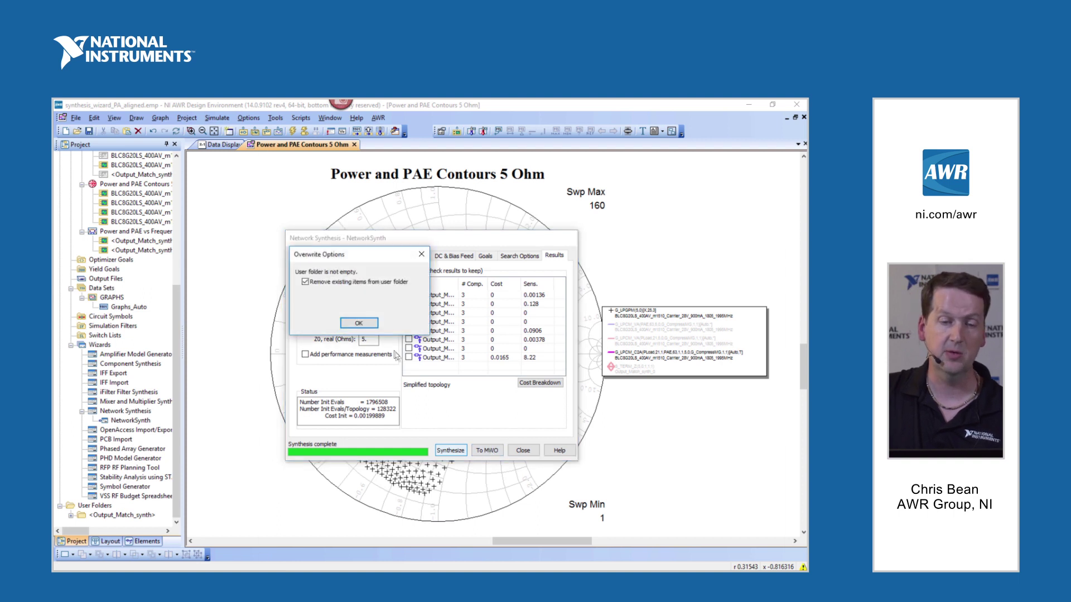
{"action": "left_click", "coordinate": [361, 324]}
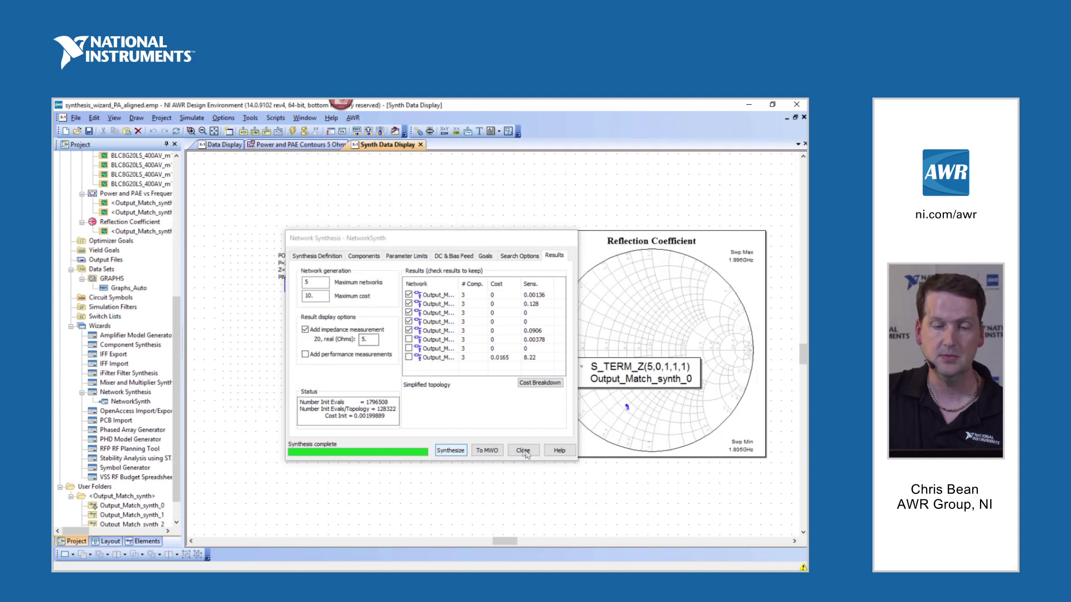
{"action": "left_click", "coordinate": [527, 453]}
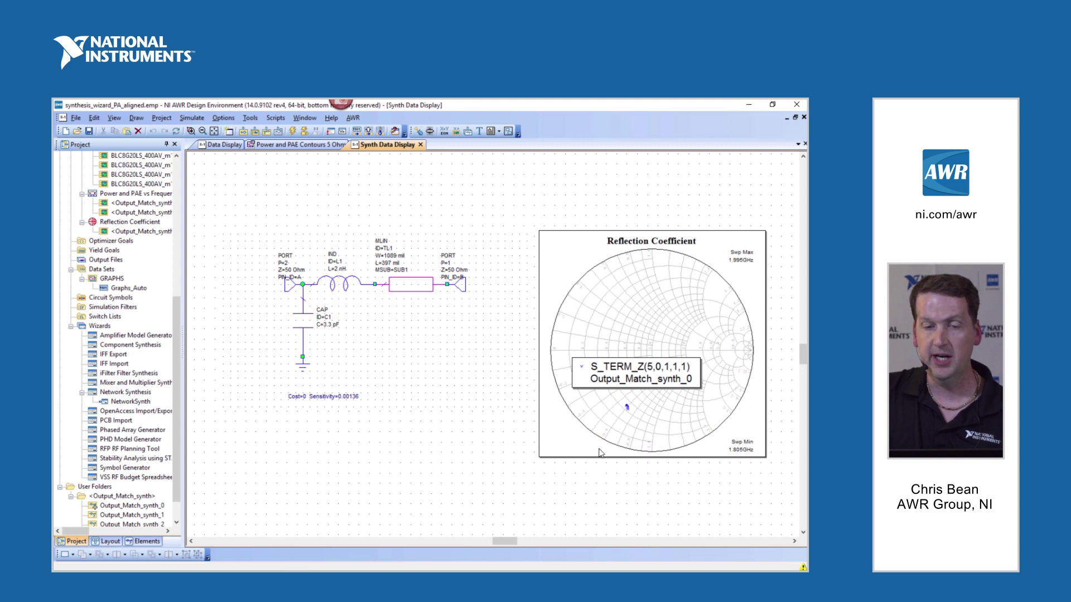
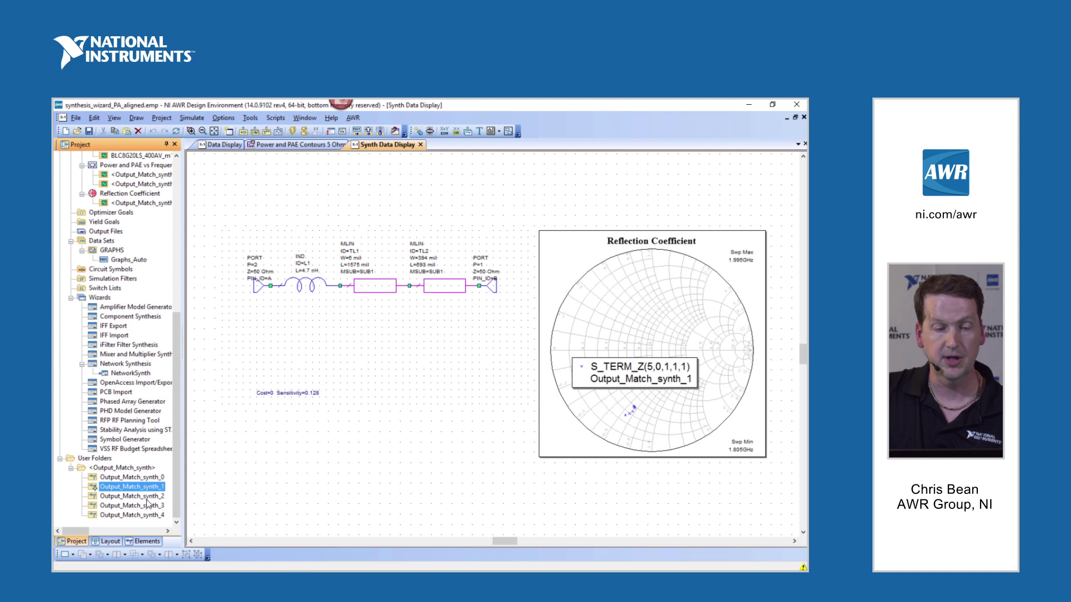
Review the schematics and reflection coefficients of Output_Match_synth_3 and Output_Match_synth_4, and open the Data Display.
{"action": "left_click", "coordinate": [147, 505]}
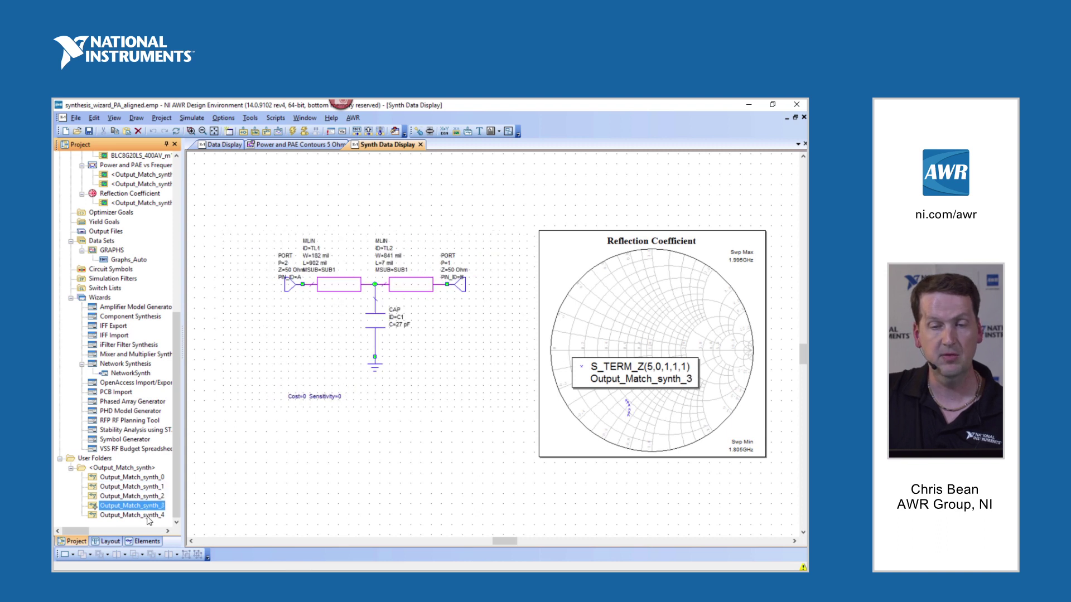
{"action": "left_click", "coordinate": [148, 514]}
{"action": "scroll", "coordinate": [168, 316], "scroll_direction": "up", "scroll_amount": 6}
{"action": "scroll", "coordinate": [169, 312], "scroll_direction": "up", "scroll_amount": 3}
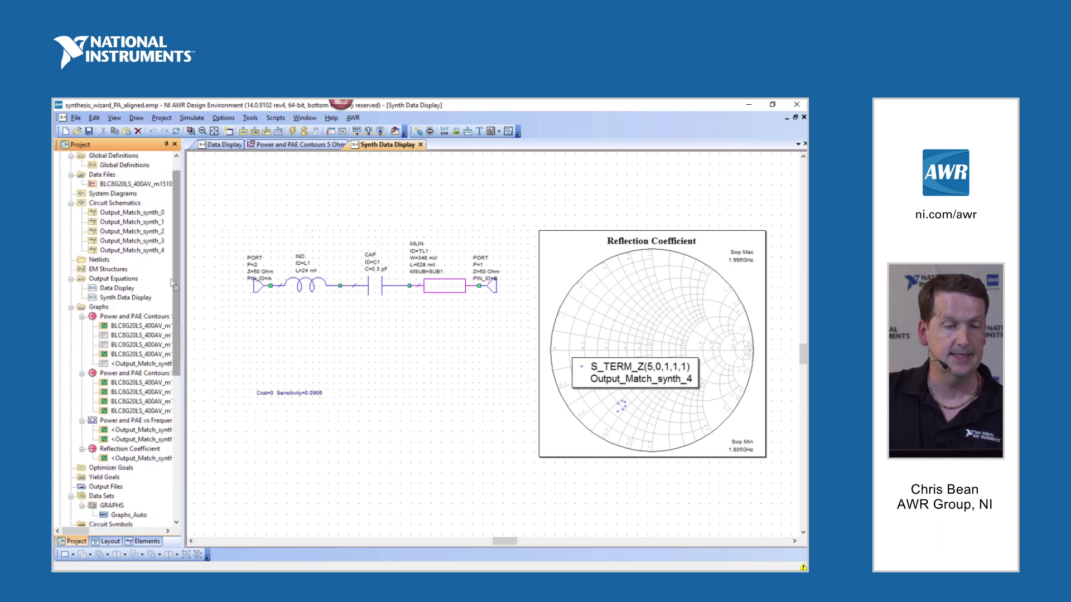
{"action": "double_click", "coordinate": [121, 288]}
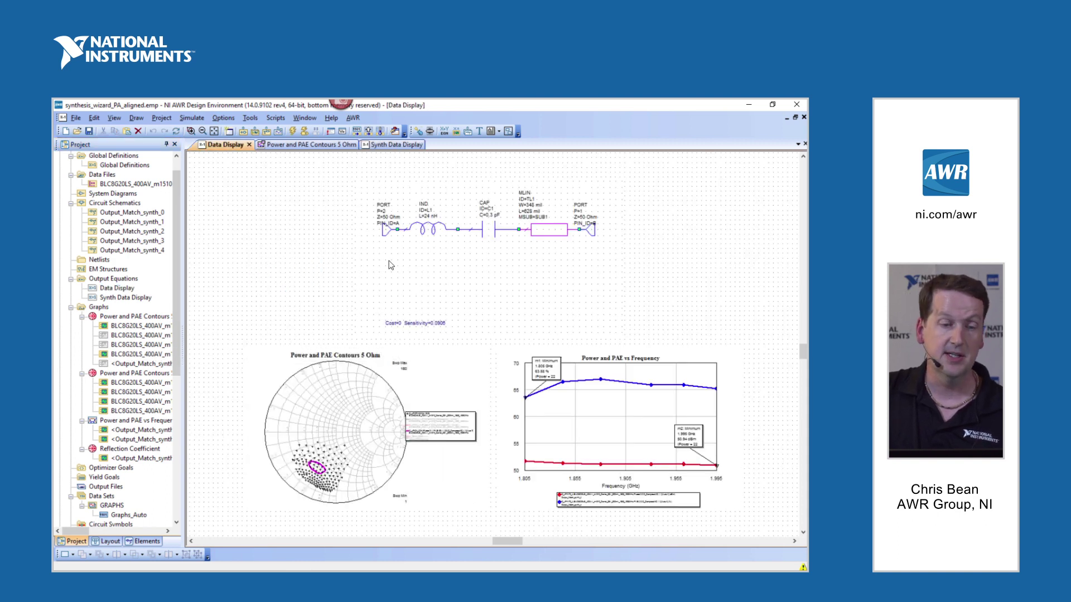
Compare the schematics and the power and PAE versus frequency curves of networks Output_Match_synth_0 through Output_Match_synth_4.
{"action": "left_click_drag", "start_coordinate": [179, 331], "coordinate": [182, 479]}
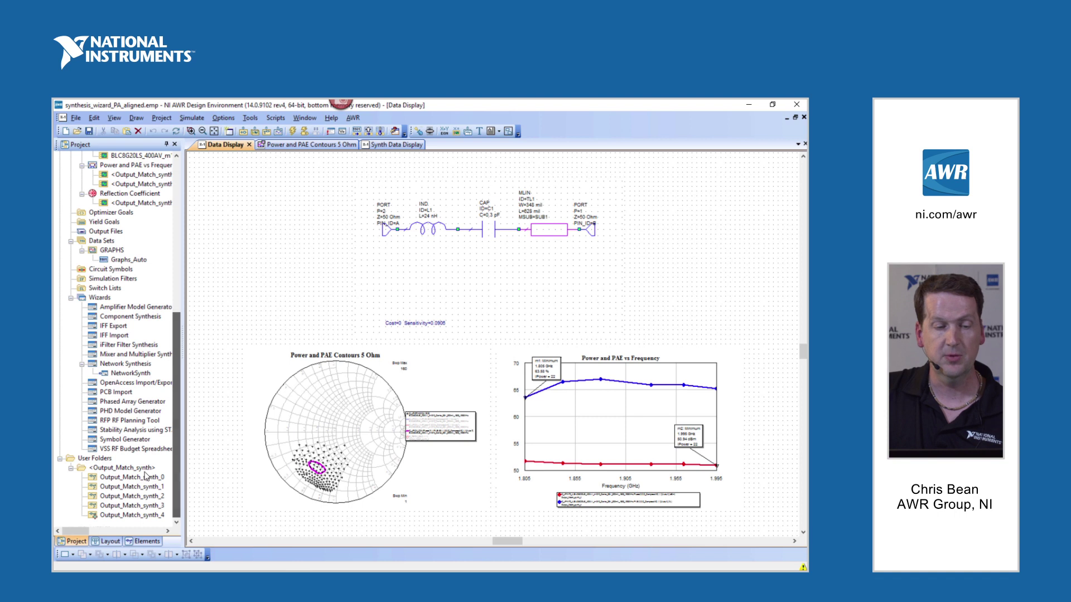
{"action": "left_click", "coordinate": [146, 477]}
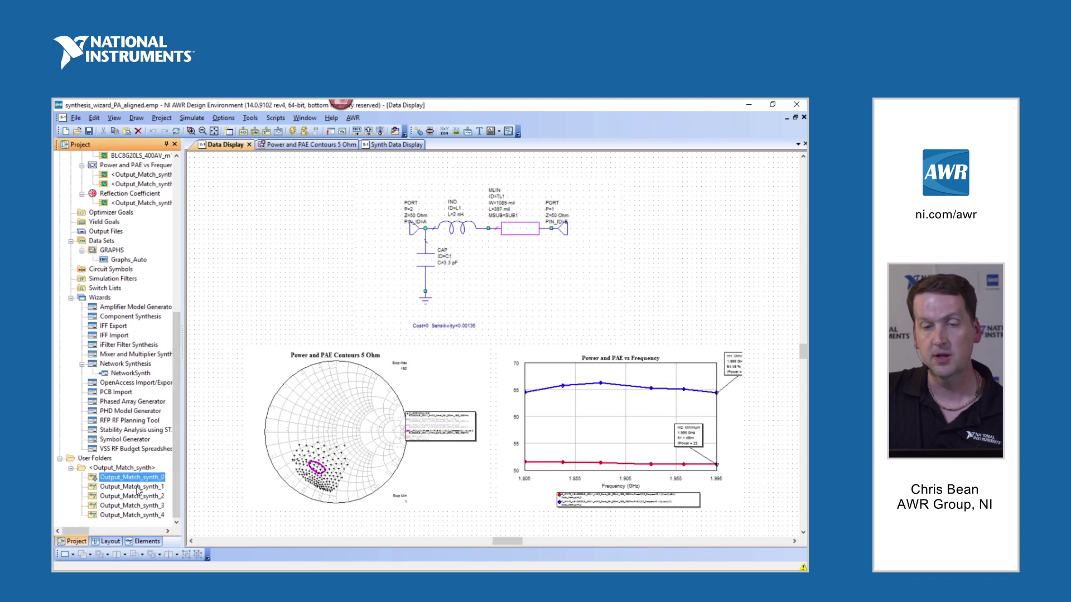
{"action": "left_click", "coordinate": [138, 487]}
{"action": "left_click", "coordinate": [143, 497]}
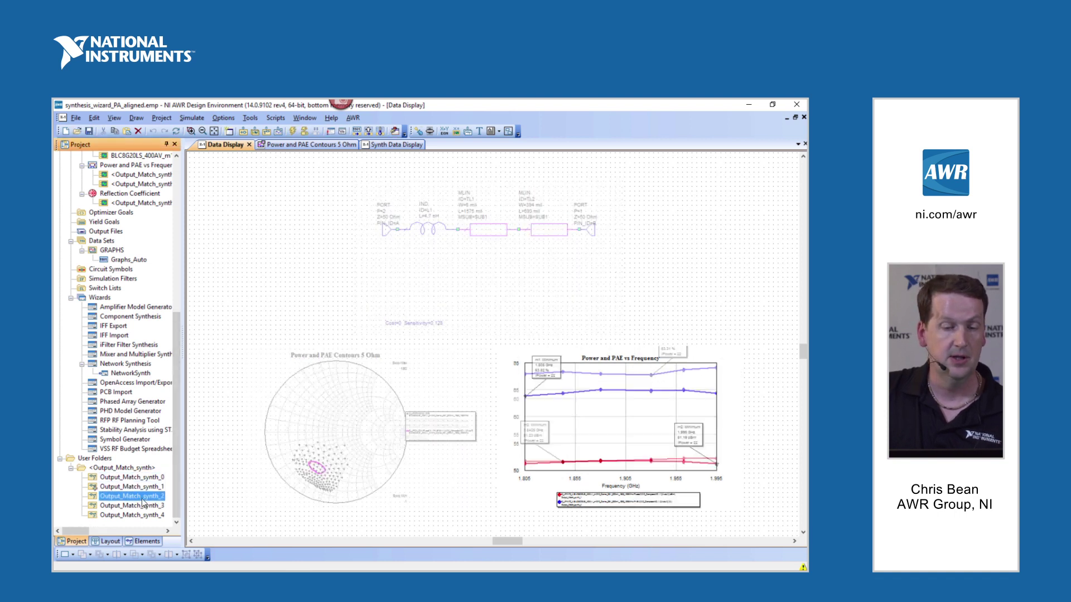
{"action": "left_click", "coordinate": [148, 518]}
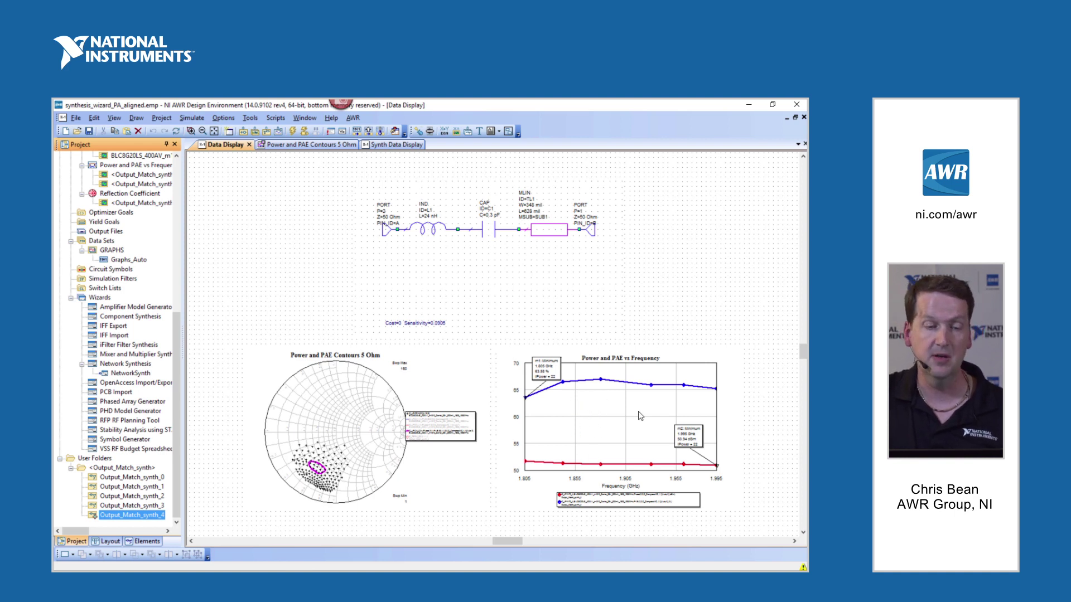
{"action": "left_click", "coordinate": [140, 478]}
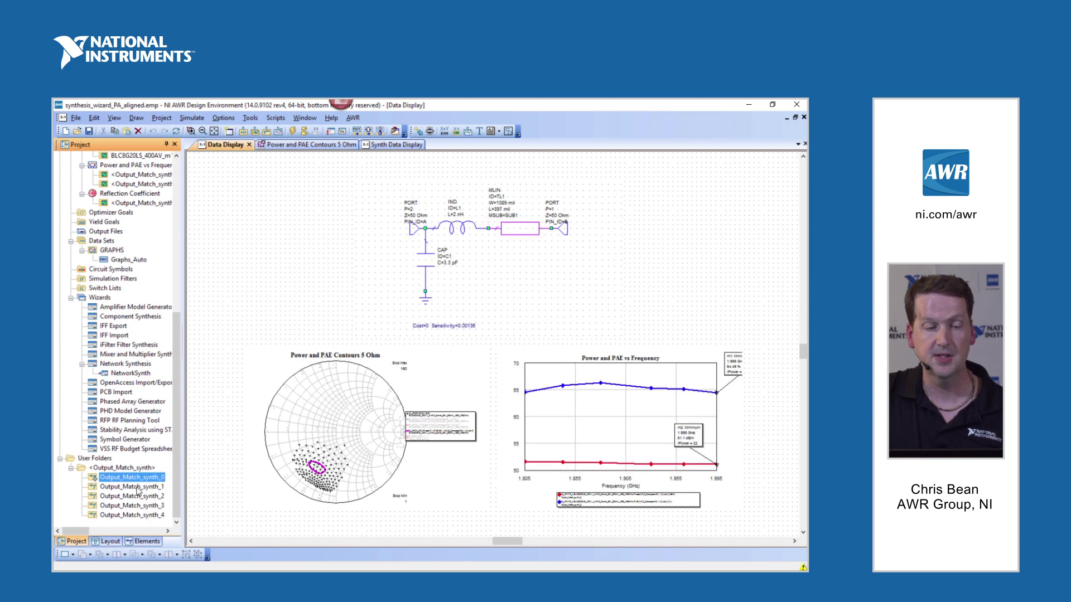
{"action": "left_click", "coordinate": [137, 487]}
{"action": "left_click", "coordinate": [138, 496]}
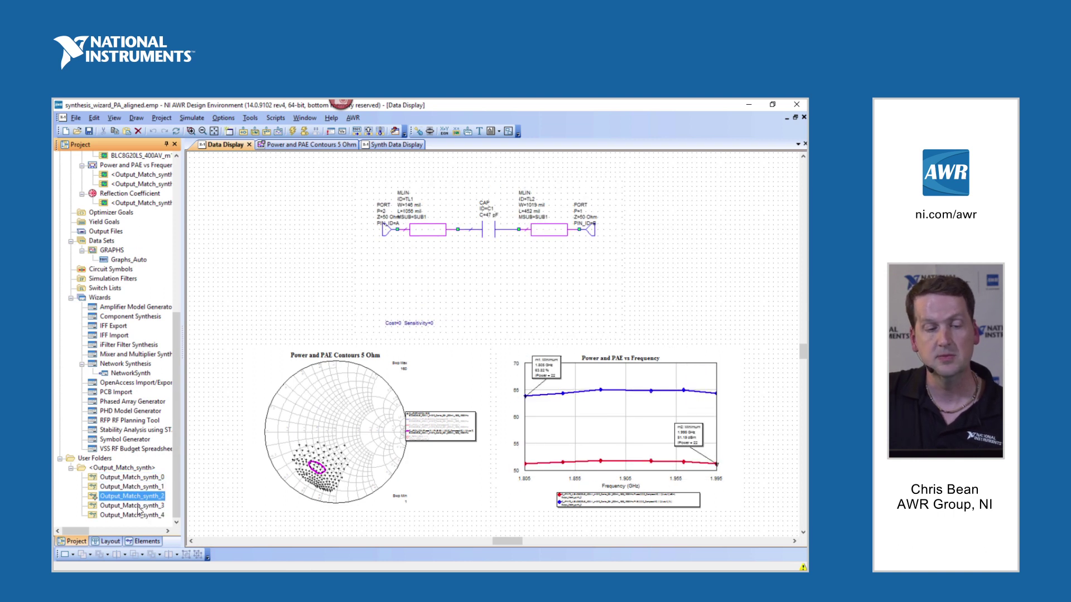
{"action": "left_click", "coordinate": [139, 505]}
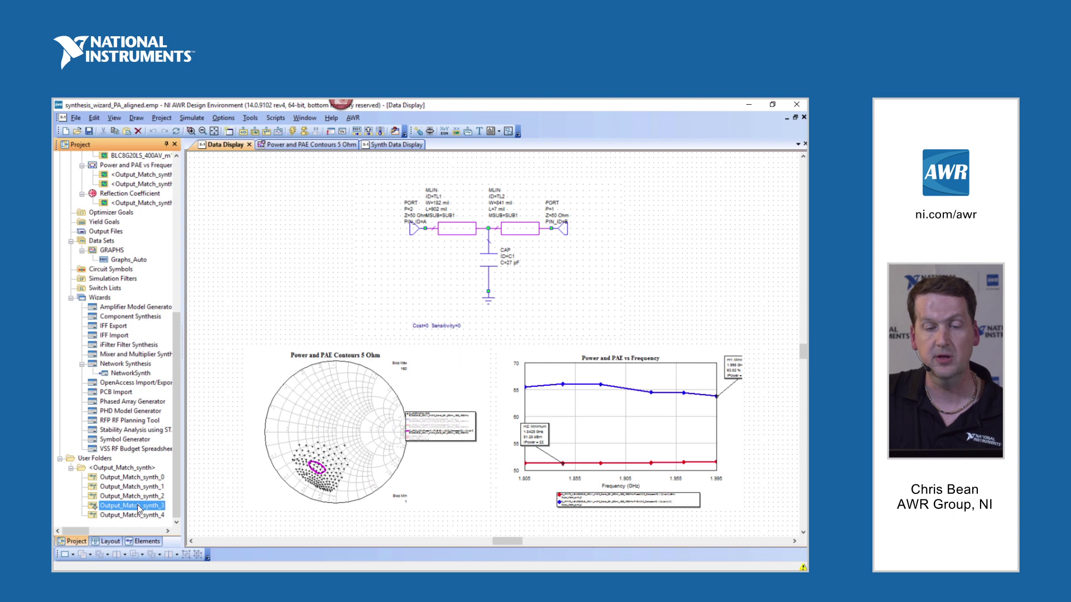
Enable the matching network impedance trace on the Power and PAE Contours 5 Ohm graph.
{"action": "left_click", "coordinate": [426, 426]}
{"action": "right_click", "coordinate": [387, 431]}
{"action": "left_click", "coordinate": [415, 436]}
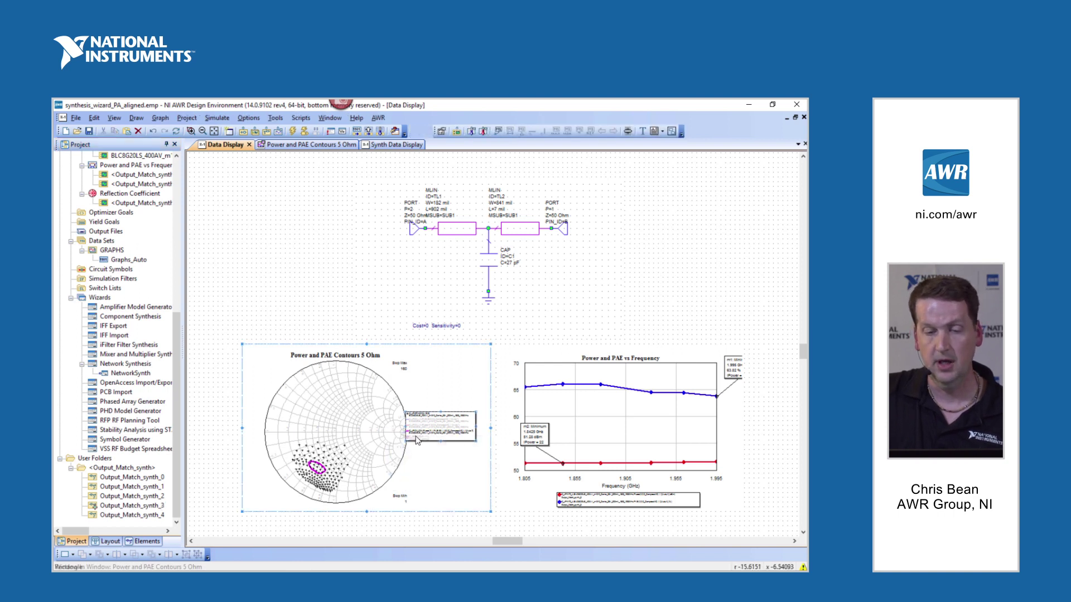
{"action": "right_click", "coordinate": [416, 438]}
{"action": "left_click", "coordinate": [436, 455]}
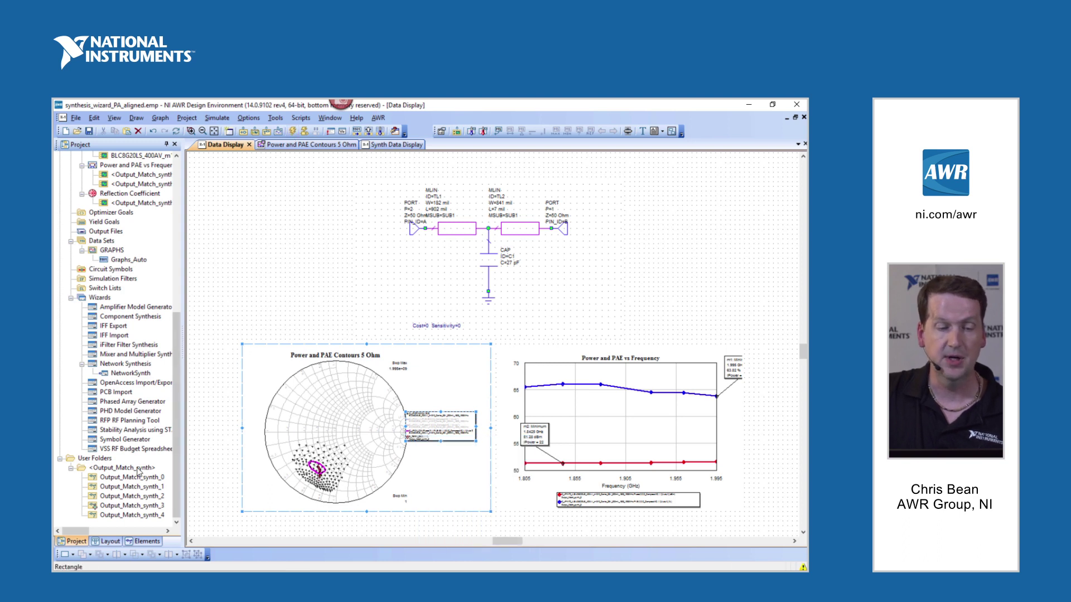
Compare the impedance traces of Output_Match_synth_1, _2 and _3 against the load pull contours and their power and PAE curves.
{"action": "left_click", "coordinate": [137, 486]}
{"action": "left_click", "coordinate": [133, 497]}
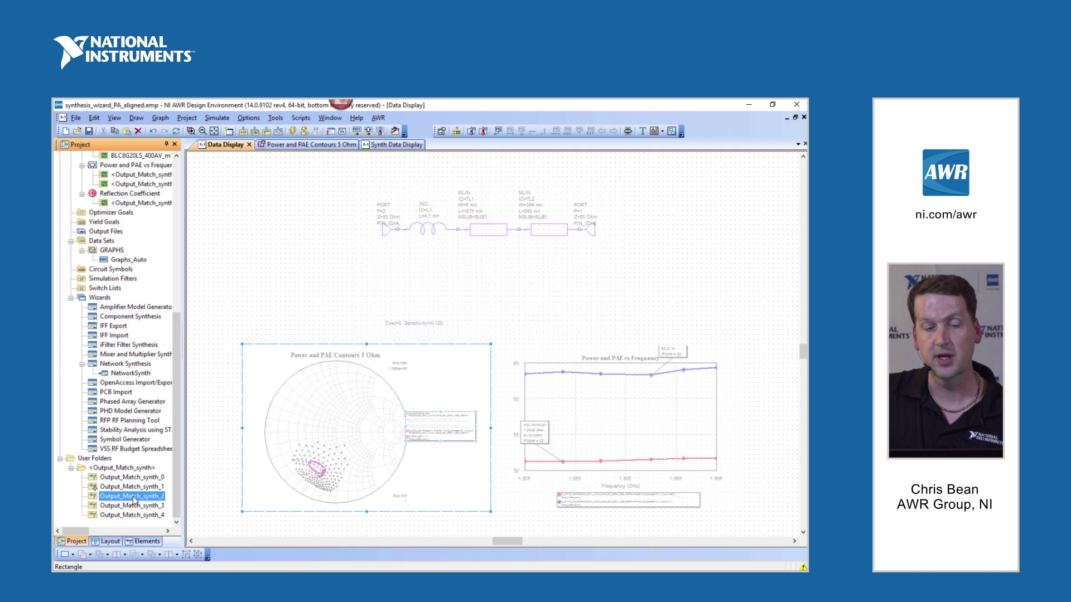
{"action": "left_click", "coordinate": [134, 505]}
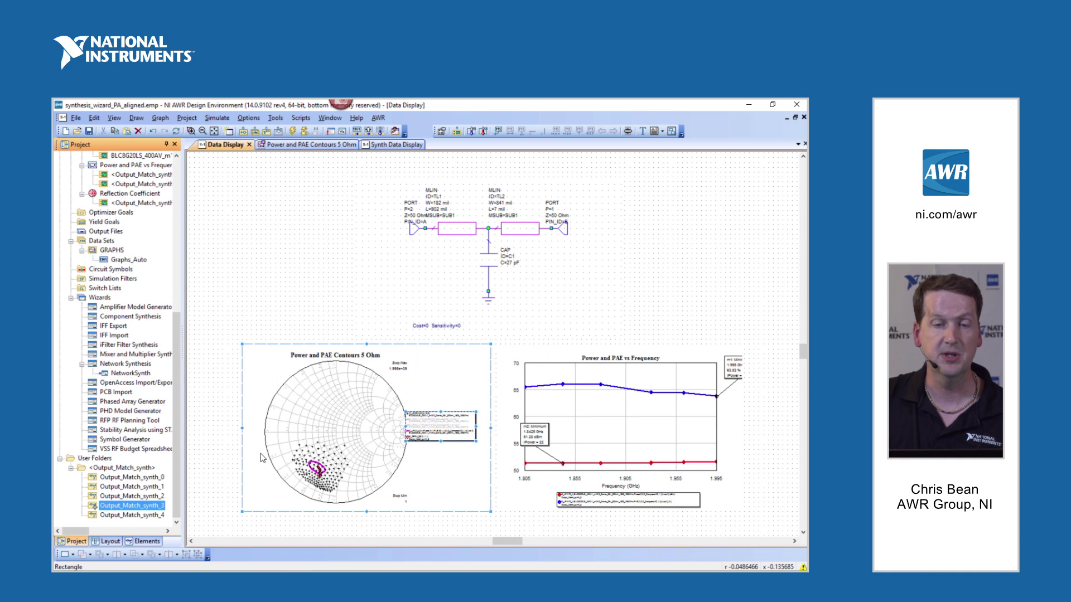
{"action": "left_click", "coordinate": [142, 487]}
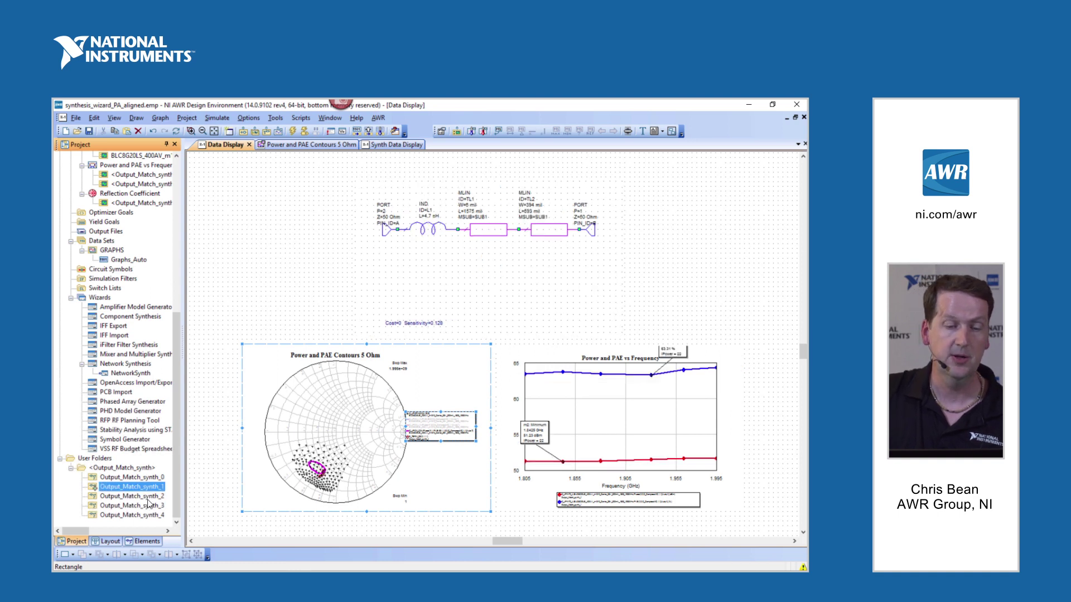
{"action": "left_click", "coordinate": [147, 497]}
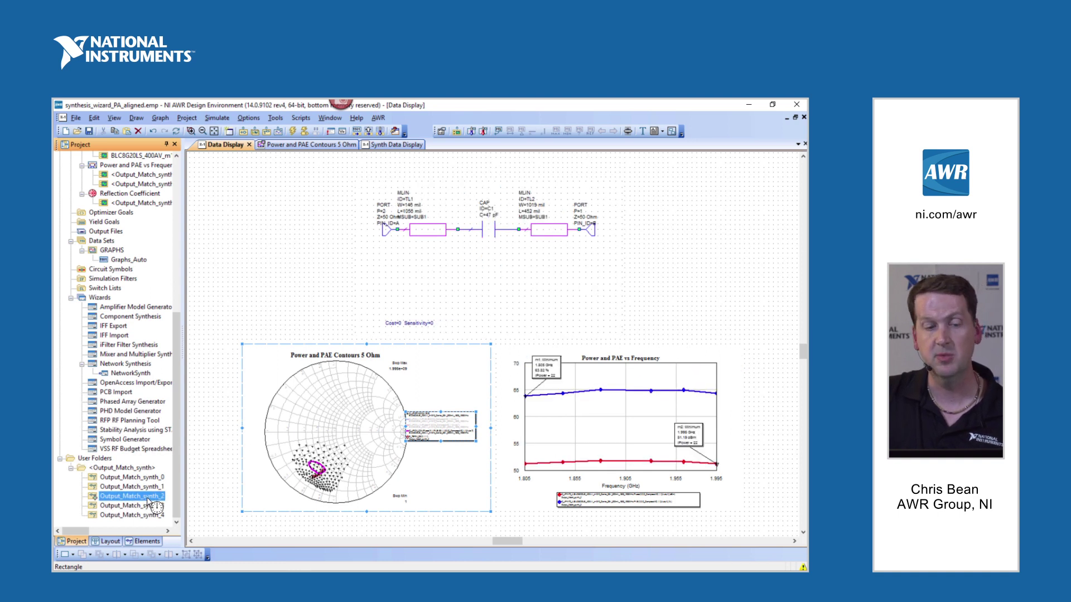